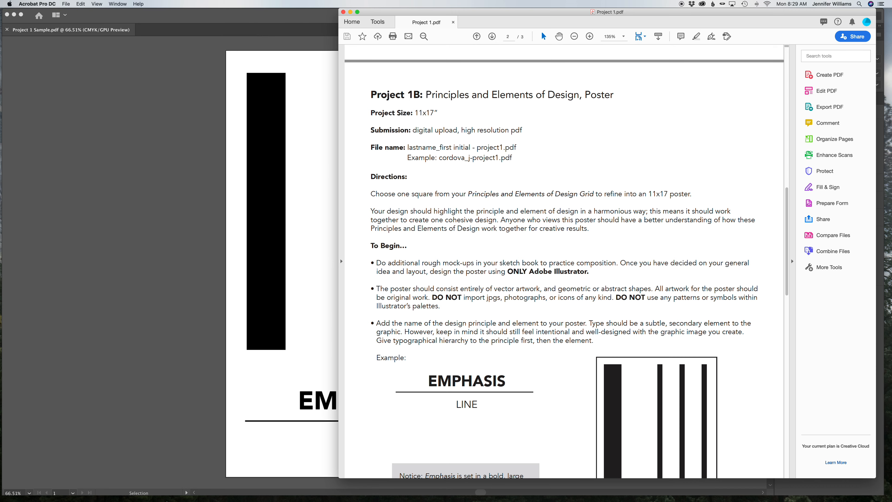
Step: Switch to Illustrator and create a new portrait document in inches, 11 in wide by 17 in high
{"action": "left_click", "coordinate": [116, 487]}
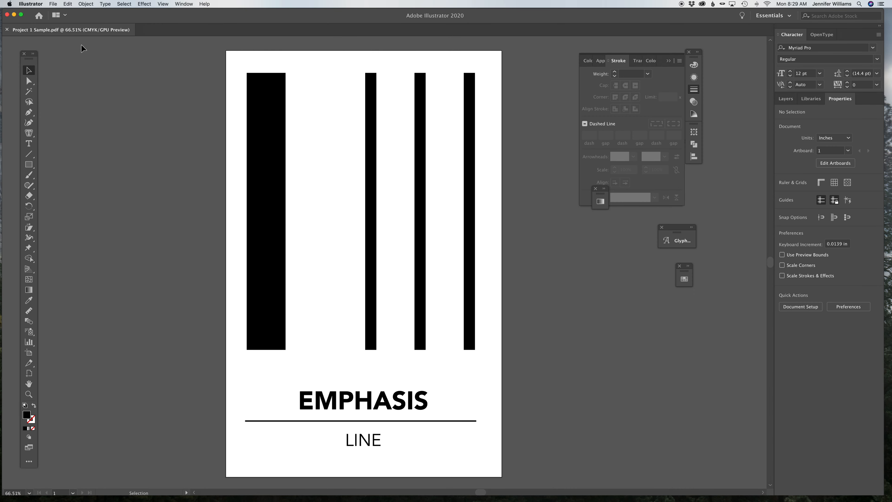
{"action": "left_click", "coordinate": [52, 3]}
{"action": "left_click", "coordinate": [58, 13]}
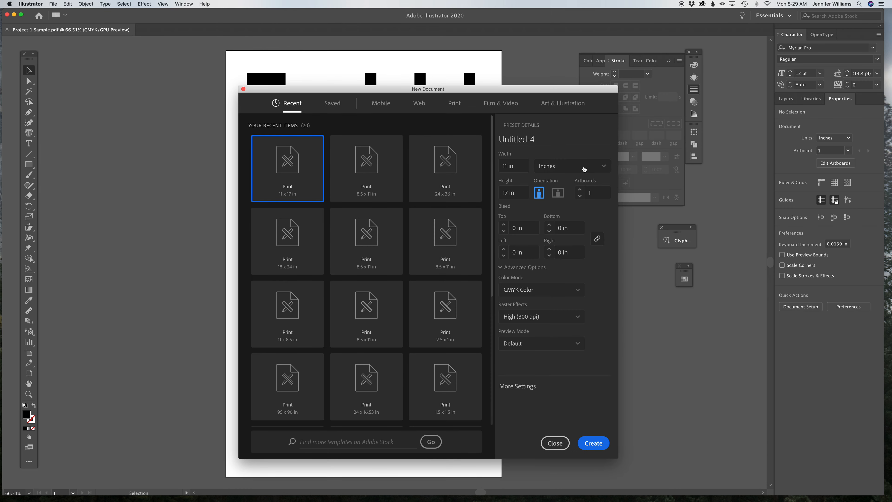
{"action": "left_click", "coordinate": [560, 168]}
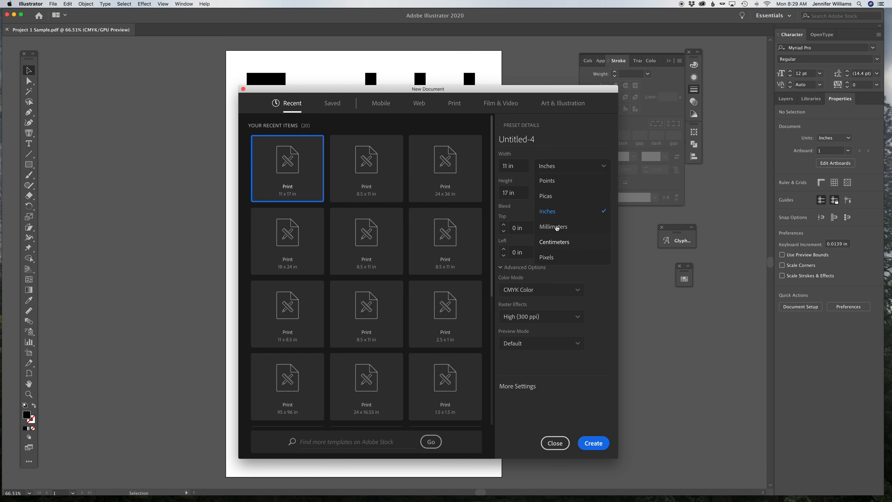
{"action": "left_click", "coordinate": [556, 216]}
{"action": "left_click_drag", "start_coordinate": [524, 168], "coordinate": [495, 169]}
{"action": "type", "text": "11"}
{"action": "key", "text": "Tab"}
{"action": "type", "text": "17"}
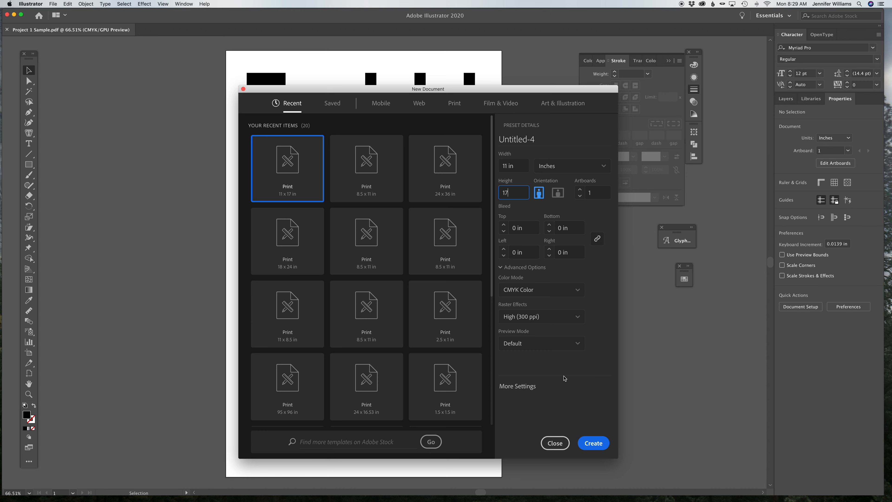
{"action": "left_click", "coordinate": [596, 448]}
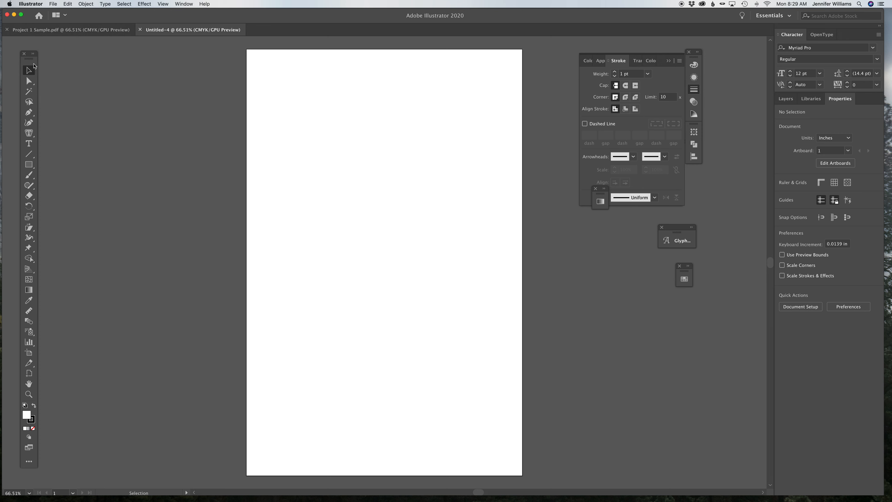
Step: Show the document rulers, snooze the calendar alert, and try placing a horizontal guide before undoing it
{"action": "left_click_drag", "start_coordinate": [31, 61], "coordinate": [33, 56]}
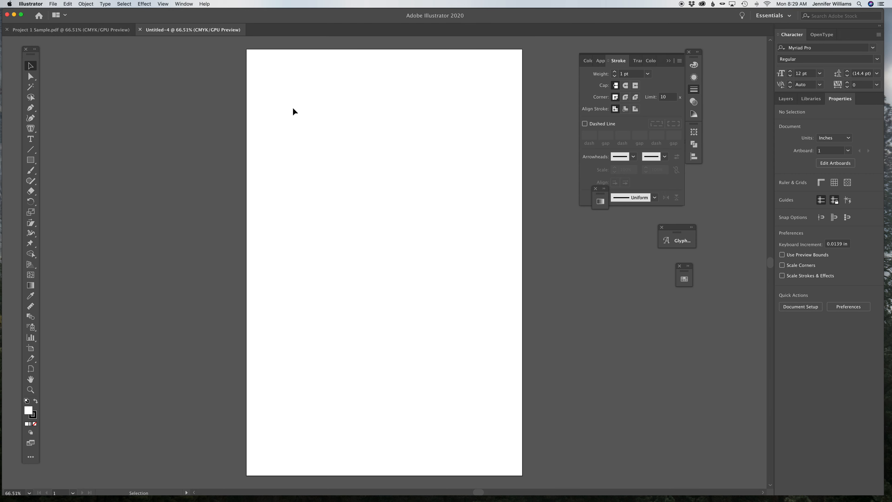
{"action": "key", "text": "super+r"}
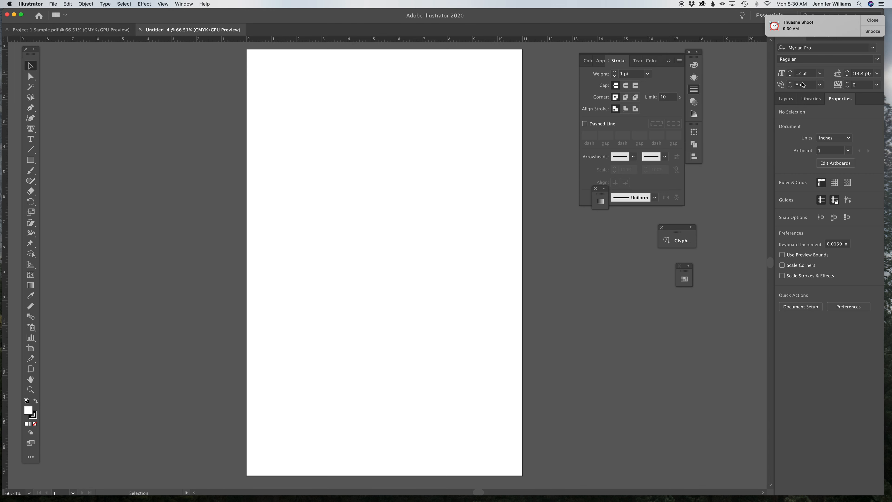
{"action": "left_click", "coordinate": [866, 31]}
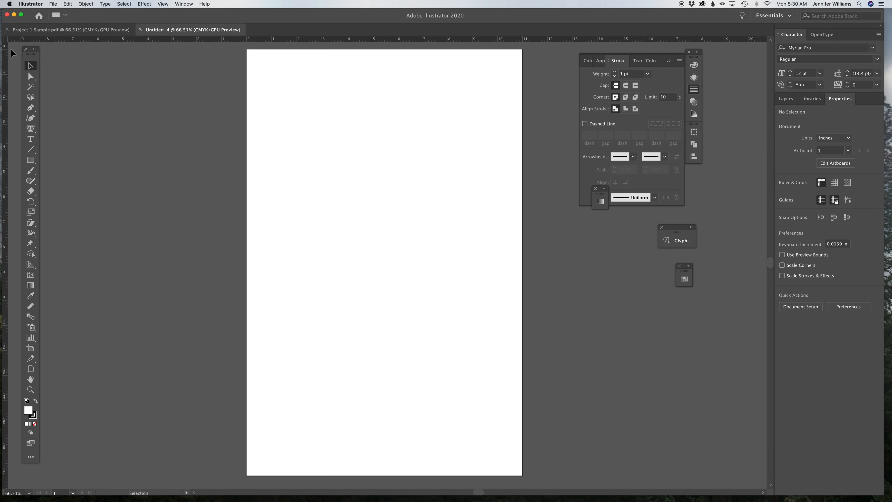
{"action": "left_click_drag", "start_coordinate": [149, 41], "coordinate": [179, 130]}
{"action": "key", "text": "super+z"}
Step: Examine the thick black bar in the Project 1 sample poster and return to the new document
{"action": "left_click", "coordinate": [72, 30]}
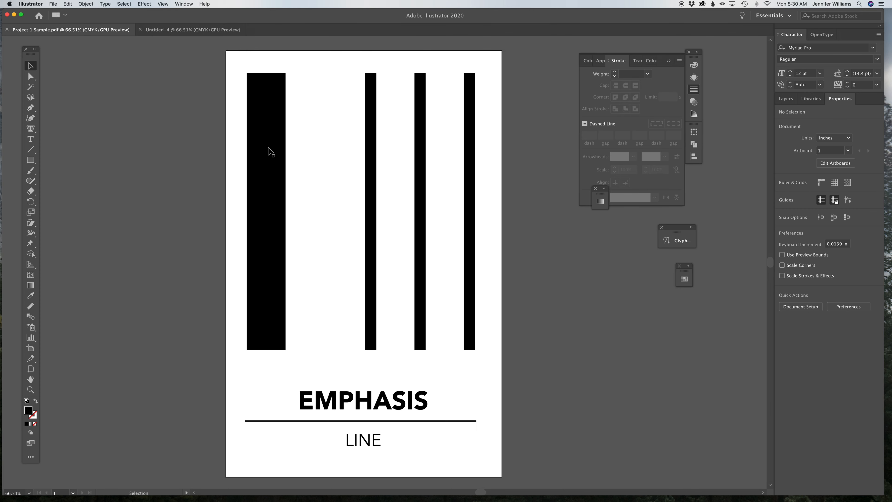
{"action": "left_click", "coordinate": [265, 132]}
{"action": "left_click", "coordinate": [176, 119]}
{"action": "left_click", "coordinate": [171, 30]}
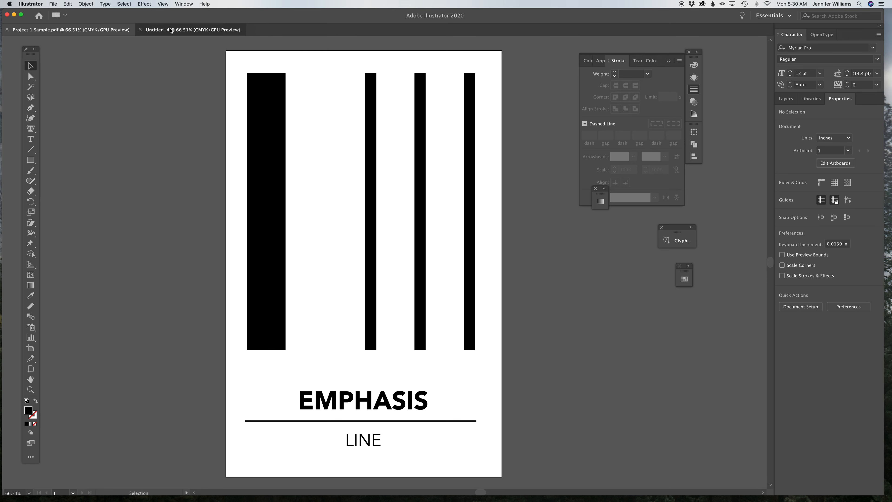
Step: Draw a vertical line about 10.58 in long on the artboard and make three copies spaced across it
{"action": "left_click", "coordinate": [30, 149]}
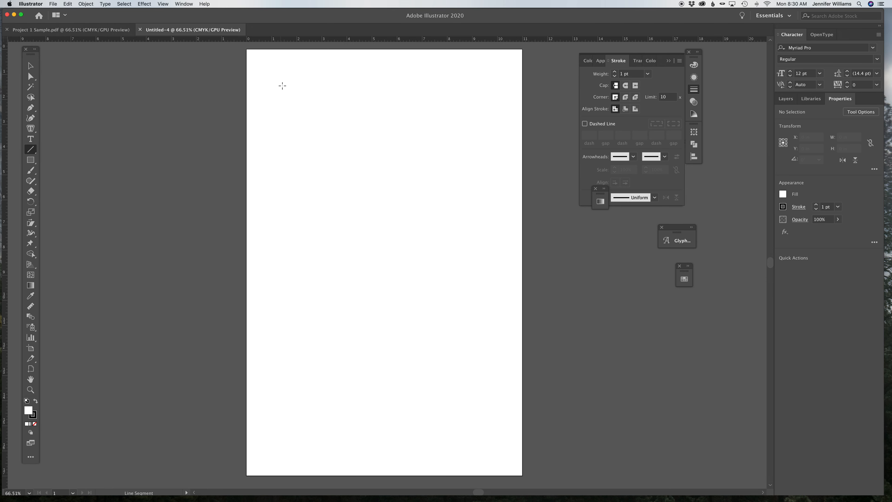
{"action": "left_click_drag", "start_coordinate": [292, 81], "coordinate": [305, 348]}
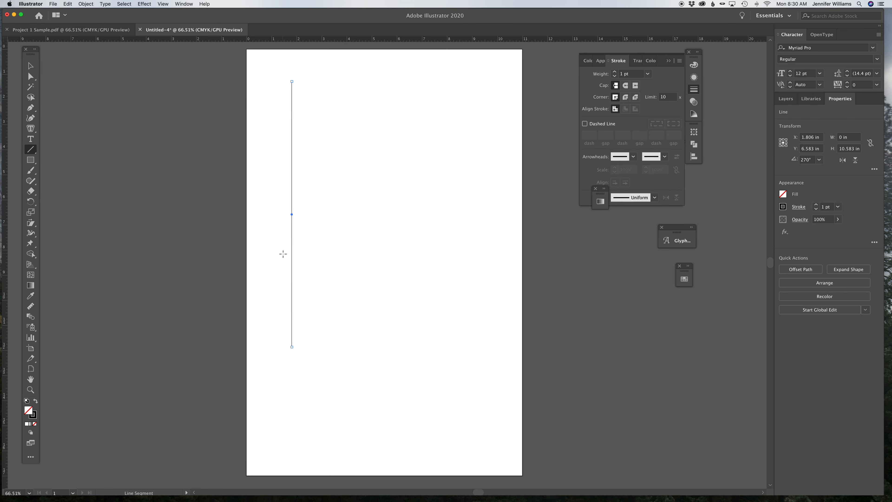
{"action": "left_click_drag", "start_coordinate": [291, 248], "coordinate": [392, 249]}
{"action": "left_click_drag", "start_coordinate": [246, 194], "coordinate": [424, 233]}
{"action": "left_click", "coordinate": [424, 233], "text": "super"}
{"action": "left_click_drag", "start_coordinate": [274, 212], "coordinate": [438, 233]}
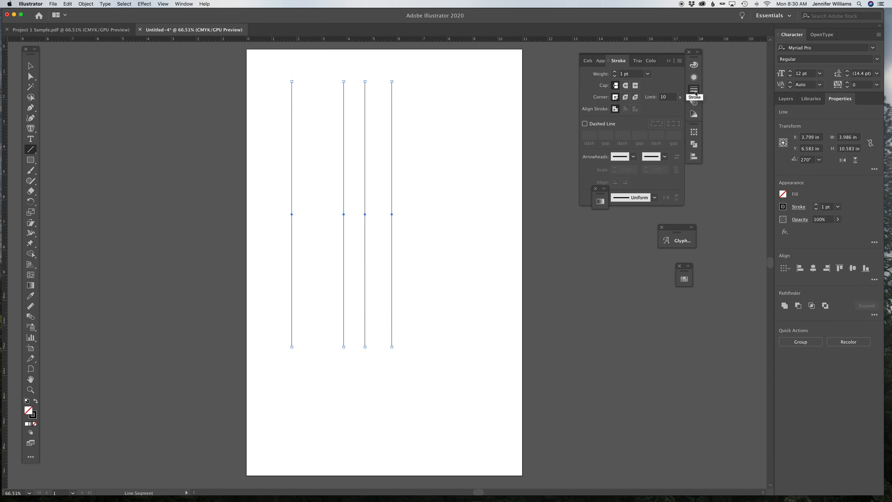
Step: Set the stroke weight of the four vertical lines to 14 pt, then delete all four lines
{"action": "left_click", "coordinate": [647, 74]}
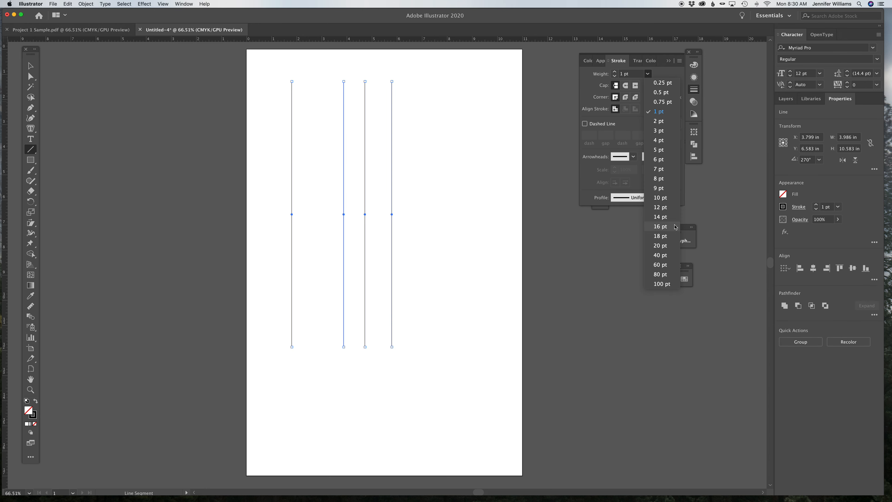
{"action": "left_click", "coordinate": [660, 217]}
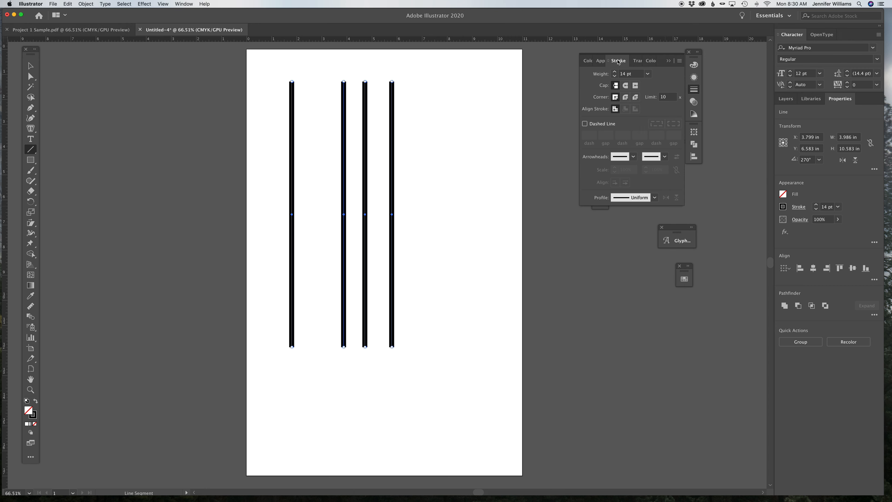
{"action": "left_click", "coordinate": [838, 207]}
{"action": "key", "text": "Escape"}
{"action": "key", "text": "Delete"}
Step: Draw a tall rectangle about 2.15 by 11.89 in near the artboard's left edge, with black fill and no stroke
{"action": "left_click", "coordinate": [35, 160]}
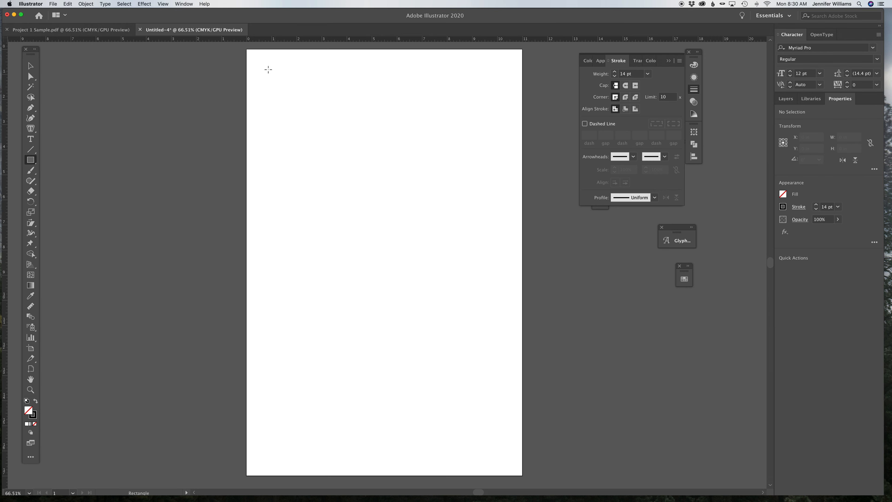
{"action": "mouse_move", "coordinate": [264, 65]}
{"action": "left_mouse_down"}
{"action": "mouse_move", "coordinate": [324, 253]}
{"action": "mouse_move", "coordinate": [324, 365]}
{"action": "mouse_move", "coordinate": [317, 366]}
{"action": "mouse_move", "coordinate": [324, 368]}
{"action": "left_mouse_up"}
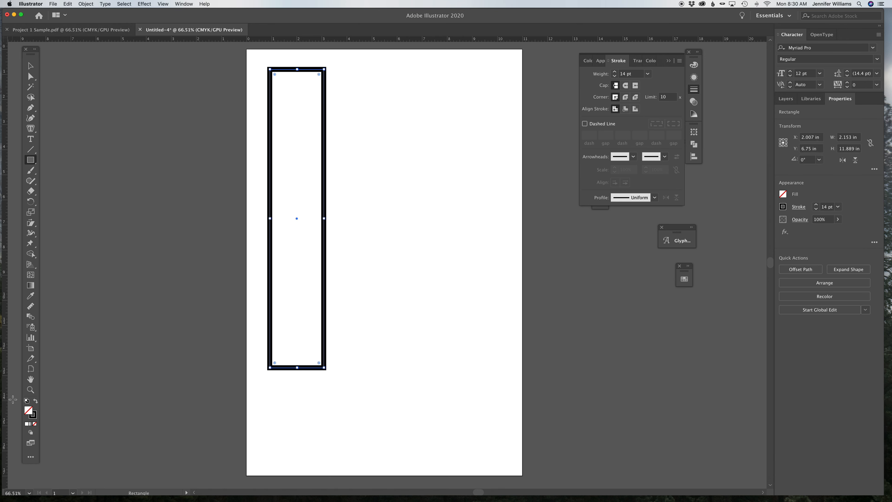
{"action": "left_click", "coordinate": [35, 401]}
{"action": "left_click", "coordinate": [36, 417]}
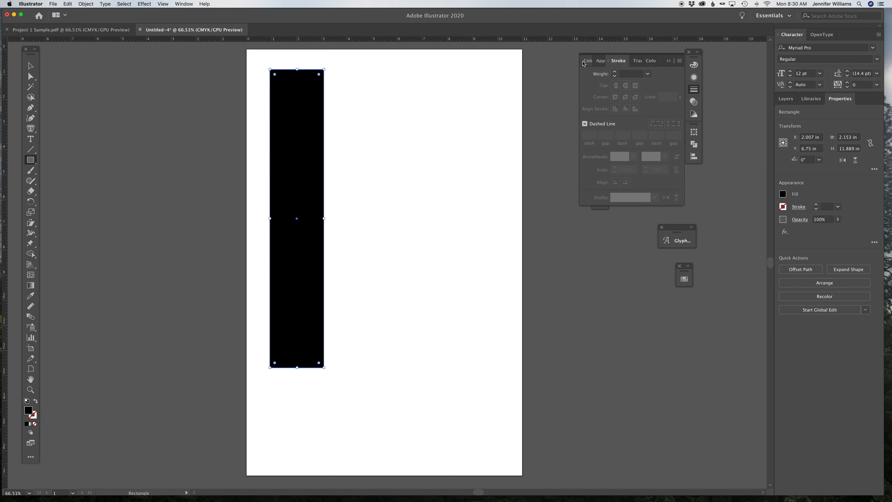
Step: Detach the Color panel as its own floating panel and place the expanded Swatches panel beside it
{"action": "mouse_move", "coordinate": [587, 60]}
{"action": "left_mouse_down"}
{"action": "mouse_move", "coordinate": [514, 100]}
{"action": "mouse_move", "coordinate": [621, 251]}
{"action": "left_mouse_up"}
{"action": "left_click", "coordinate": [684, 279]}
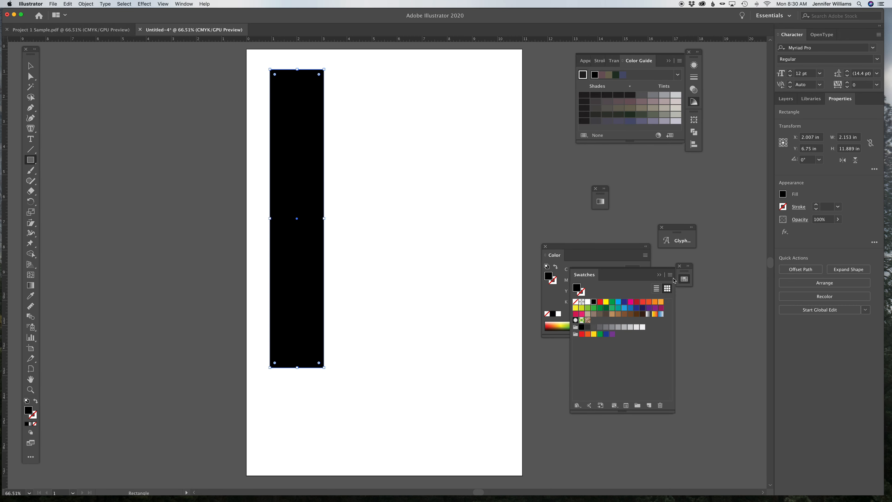
{"action": "left_click_drag", "start_coordinate": [683, 269], "coordinate": [730, 291]}
{"action": "left_click", "coordinate": [731, 300]}
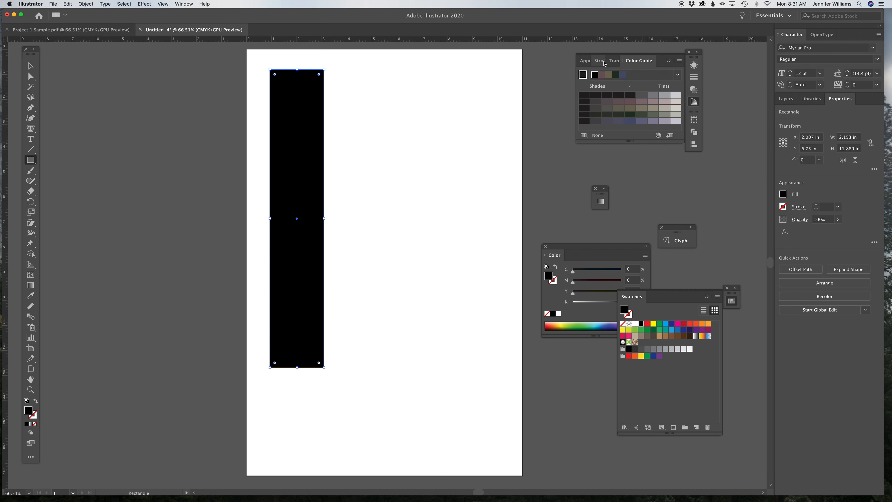
Step: Examine the Stroke, Appearance, Transparency and Color Guide options for the black rectangle
{"action": "left_click", "coordinate": [581, 61]}
{"action": "left_click", "coordinate": [619, 61]}
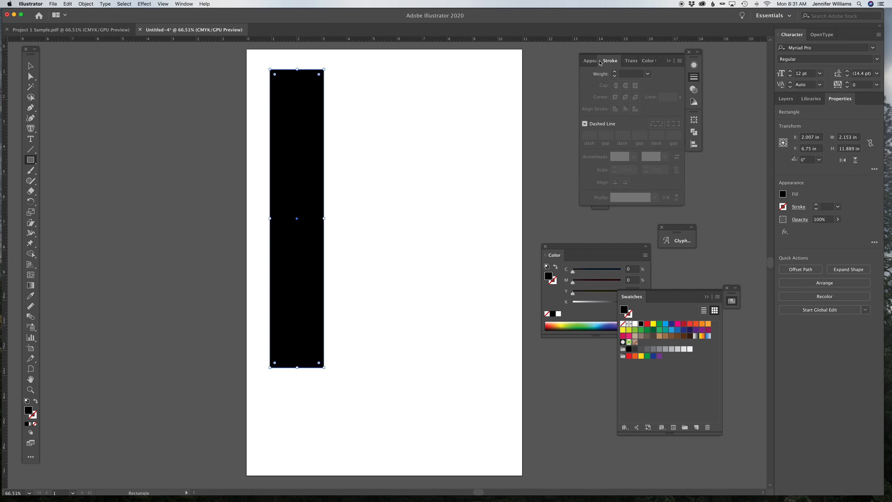
{"action": "left_click", "coordinate": [591, 62]}
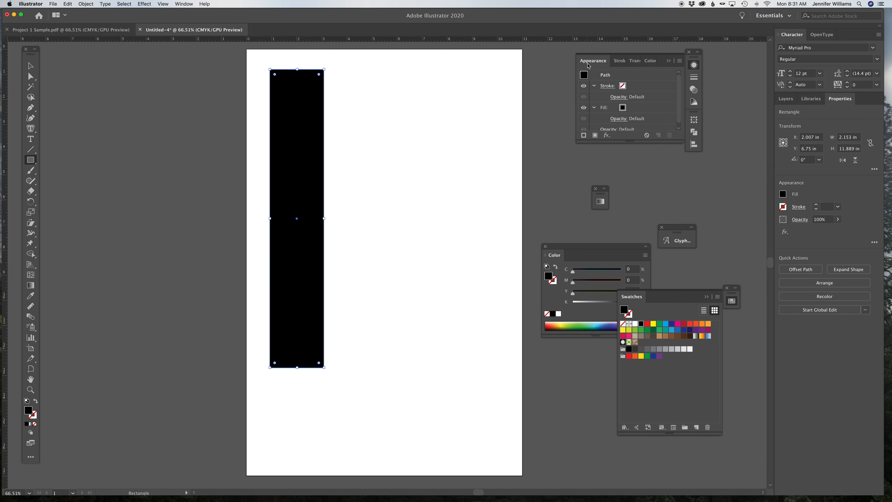
{"action": "left_click", "coordinate": [634, 61]}
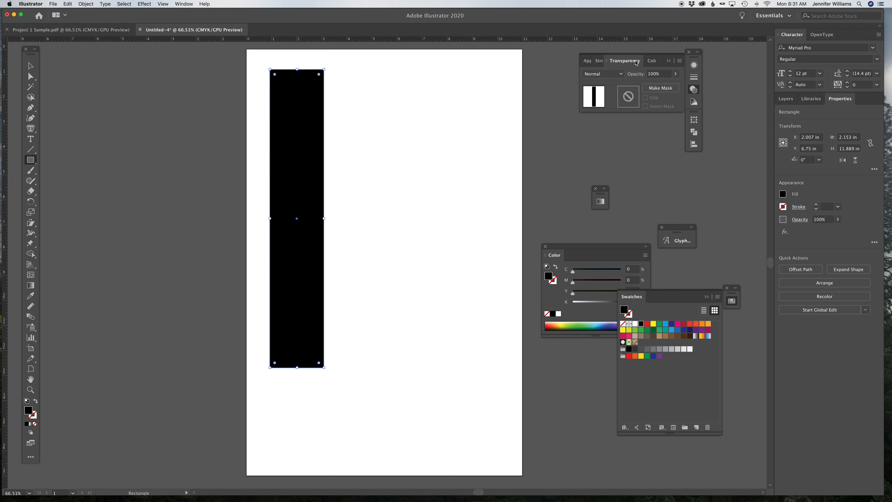
{"action": "left_click", "coordinate": [651, 61]}
{"action": "left_click", "coordinate": [586, 65]}
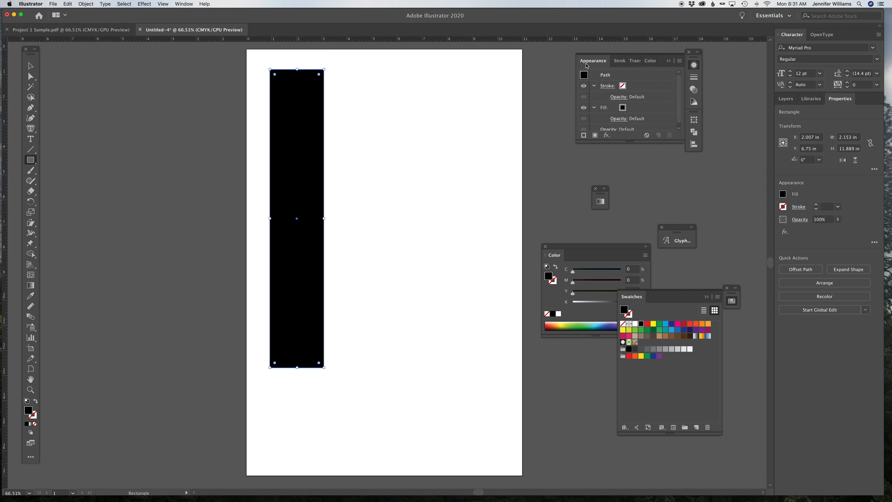
Step: Deselect the rectangle and review the color sliders and the available swatches
{"action": "left_click", "coordinate": [31, 66]}
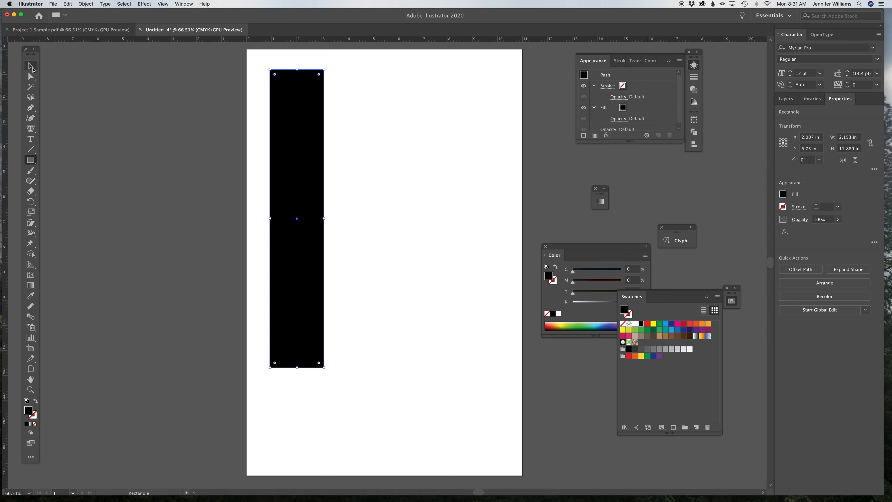
{"action": "left_click", "coordinate": [106, 89]}
{"action": "left_click", "coordinate": [572, 315]}
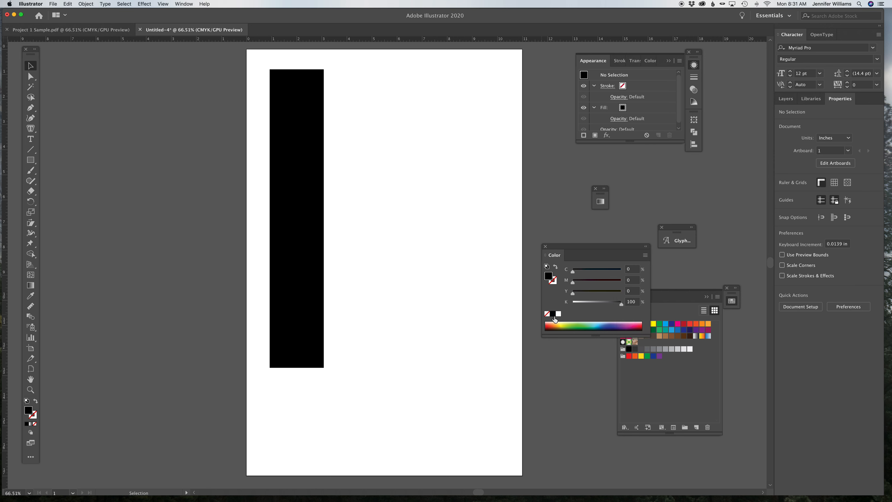
{"action": "left_click", "coordinate": [697, 392]}
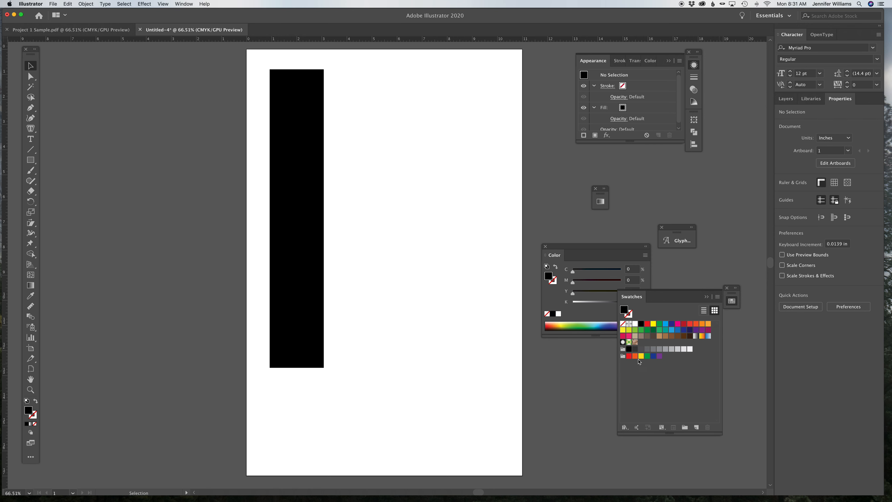
Step: Try duplicating the black bar twice across the artboard, then undo both copies
{"action": "left_click", "coordinate": [304, 257]}
{"action": "key", "text": "a"}
{"action": "left_click_drag", "start_coordinate": [296, 219], "coordinate": [471, 221]}
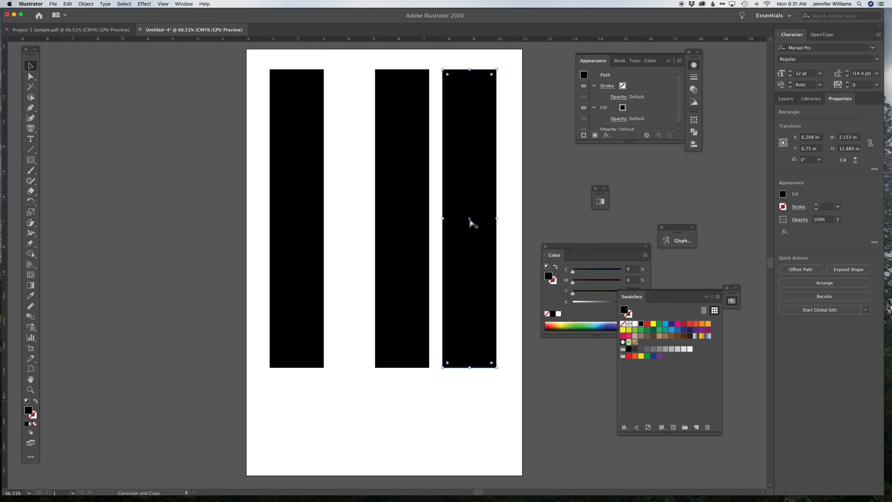
{"action": "key", "text": "super+z"}
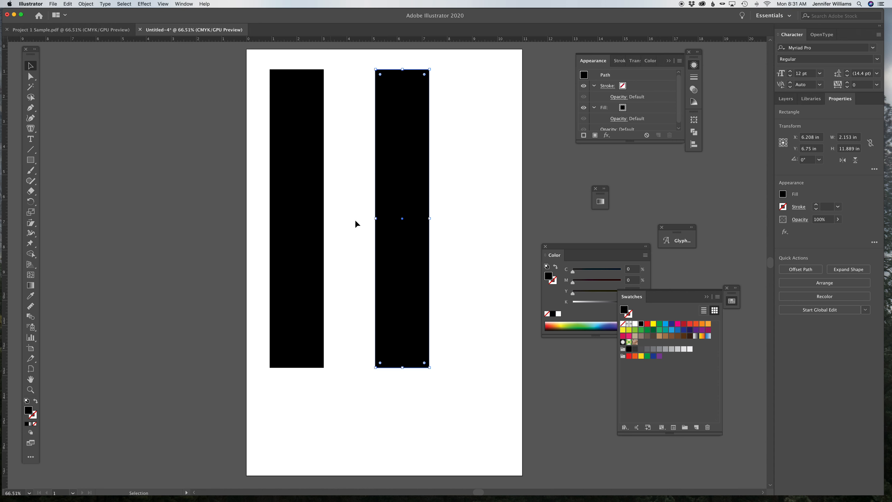
{"action": "key", "text": "super+z"}
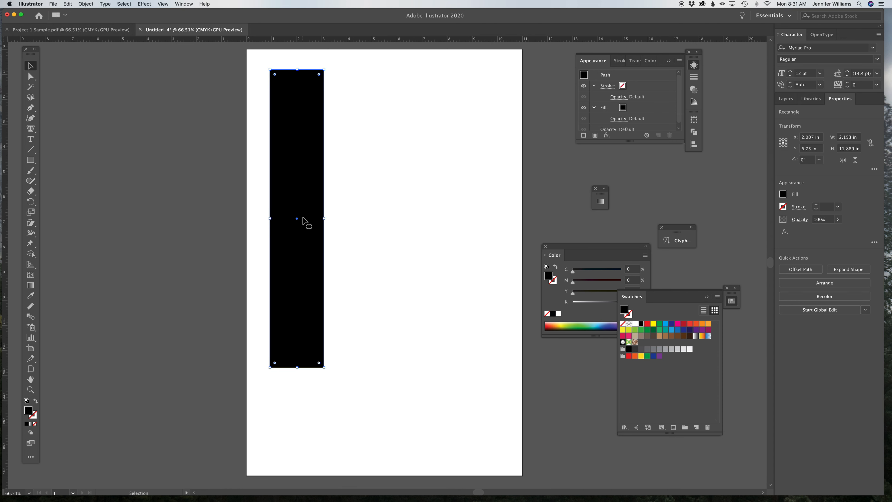
Step: Duplicate the black bar horizontally to about X 5.12 in, then try a further copy to its right and undo it
{"action": "left_click", "coordinate": [343, 223]}
{"action": "left_click", "coordinate": [297, 219]}
{"action": "key", "text": "a"}
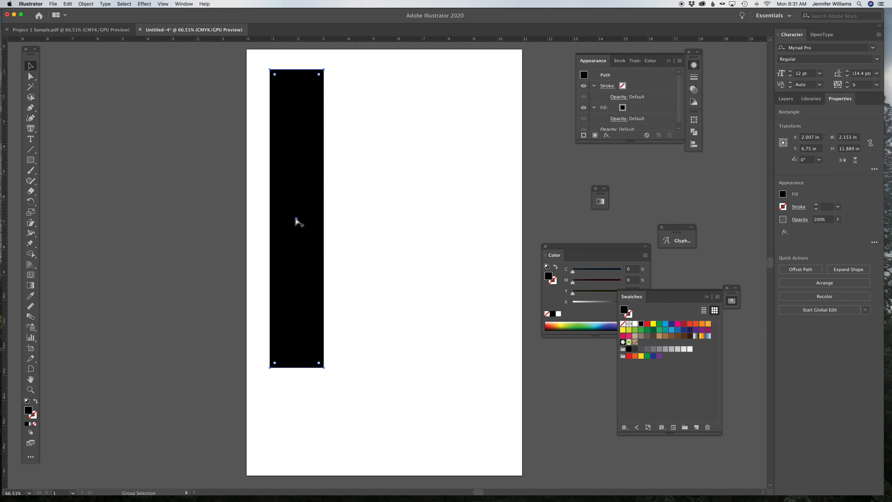
{"action": "left_click_drag", "start_coordinate": [294, 221], "coordinate": [375, 222]}
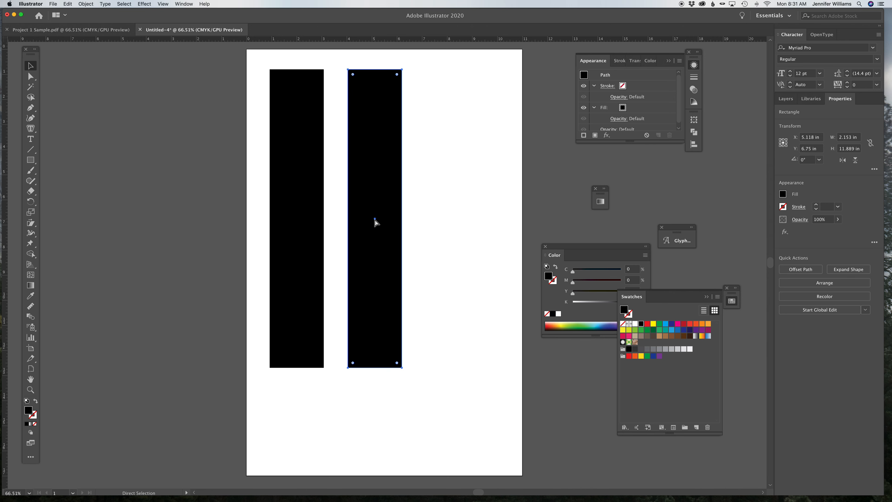
{"action": "left_click_drag", "start_coordinate": [375, 222], "coordinate": [442, 221]}
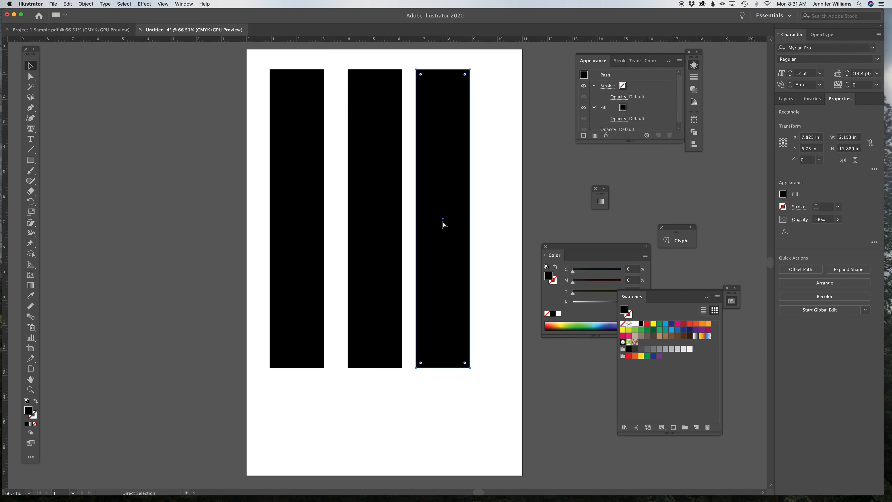
{"action": "key", "text": "super+z"}
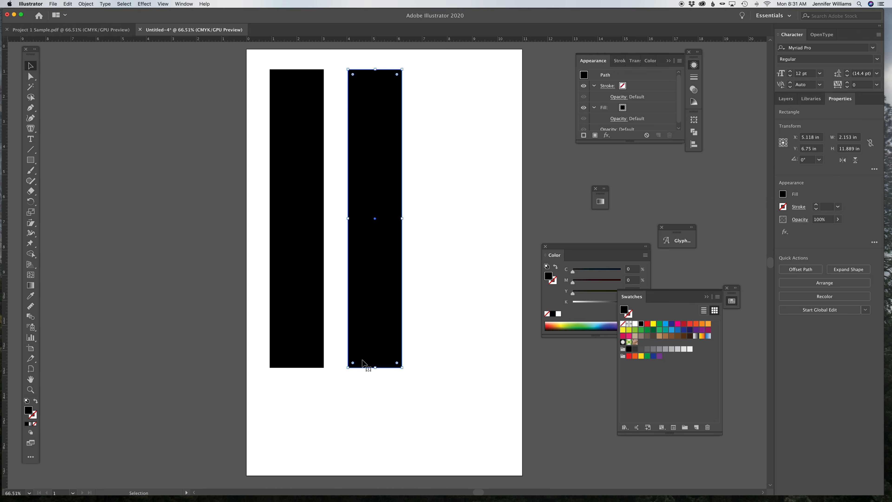
Step: Narrow the copied bar to about 0.67 in wide and duplicate it horizontally to about X 6.32 in
{"action": "mouse_move", "coordinate": [401, 218]}
{"action": "left_mouse_down"}
{"action": "mouse_move", "coordinate": [365, 220]}
{"action": "mouse_move", "coordinate": [406, 221]}
{"action": "left_mouse_up"}
{"action": "key", "text": "a"}
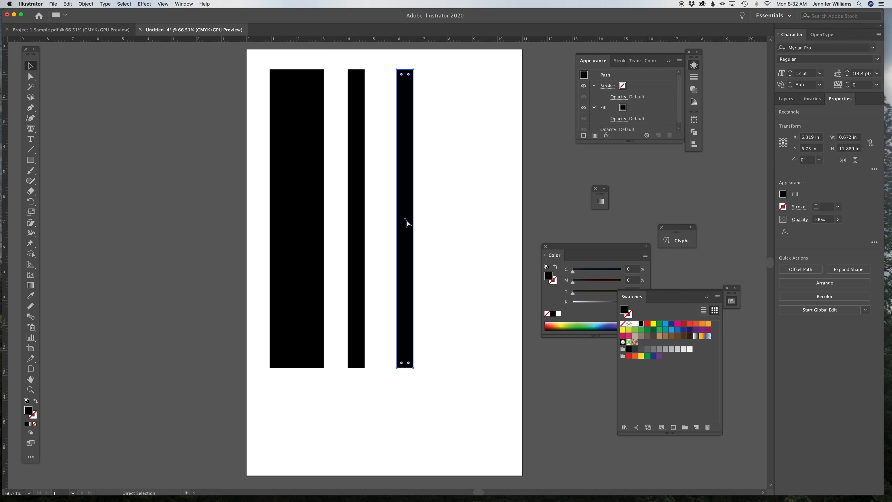
Step: Repeat the duplication for a third thin bar, then move all three thin bars horizontally to a combined X of about 7.53 in
{"action": "key", "text": "super+d"}
{"action": "key", "text": "v"}
{"action": "left_click", "coordinate": [497, 215]}
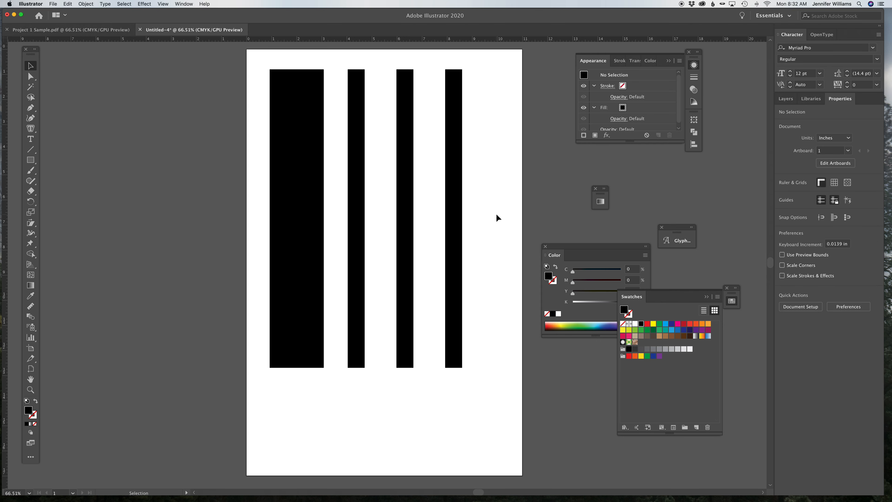
{"action": "left_click_drag", "start_coordinate": [482, 219], "coordinate": [358, 203]}
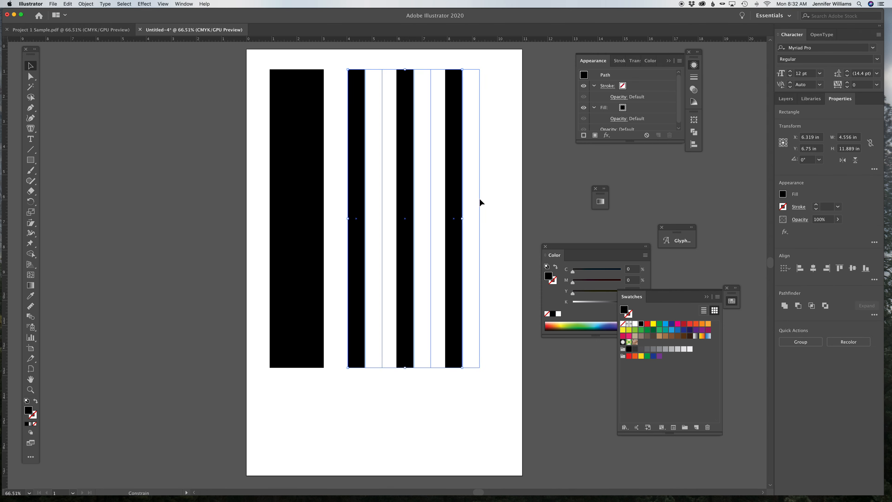
{"action": "left_click_drag", "start_coordinate": [479, 198], "coordinate": [509, 199]}
{"action": "left_click", "coordinate": [513, 200]}
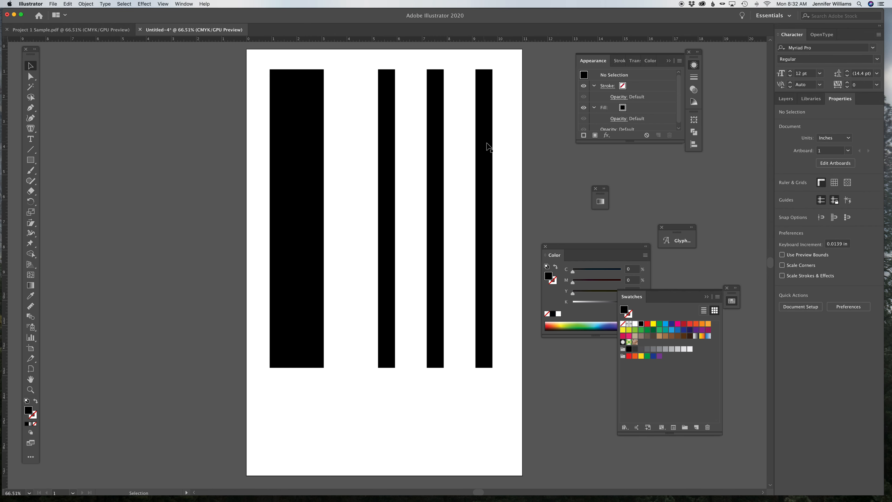
Step: Select the three thin bars together and look over the expanded options for aligning and distributing objects
{"action": "mouse_move", "coordinate": [502, 145]}
{"action": "left_mouse_down"}
{"action": "mouse_move", "coordinate": [378, 145]}
{"action": "mouse_move", "coordinate": [361, 127]}
{"action": "mouse_move", "coordinate": [513, 134]}
{"action": "left_mouse_up"}
{"action": "left_click", "coordinate": [364, 125]}
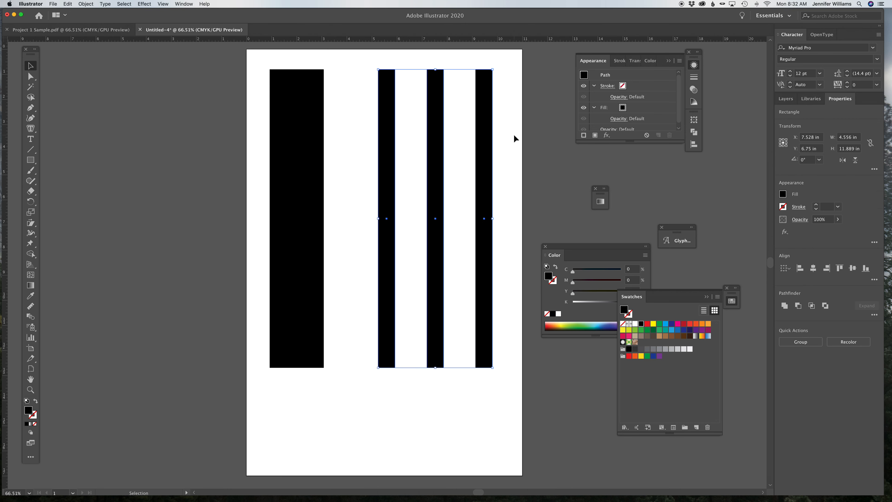
{"action": "left_click", "coordinate": [513, 142]}
{"action": "left_click_drag", "start_coordinate": [371, 117], "coordinate": [515, 120]}
{"action": "key", "text": "v"}
{"action": "left_click", "coordinate": [323, 121]}
{"action": "left_click", "coordinate": [371, 229]}
{"action": "left_click_drag", "start_coordinate": [500, 378], "coordinate": [351, 341]}
{"action": "left_click", "coordinate": [874, 279]}
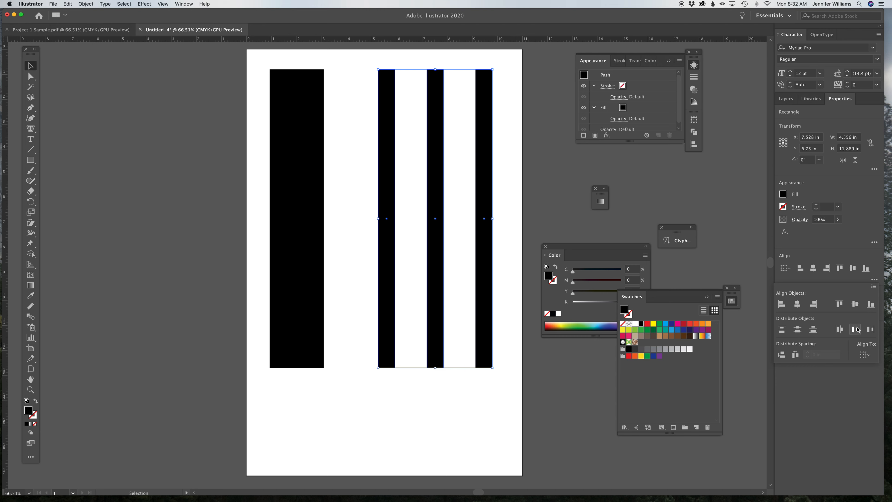
Step: Delete the two rightmost thin bars, keeping only the one nearest the thick bar
{"action": "key", "text": "super+shift+a"}
{"action": "key", "text": "a"}
{"action": "left_click", "coordinate": [490, 223]}
{"action": "key", "text": "v"}
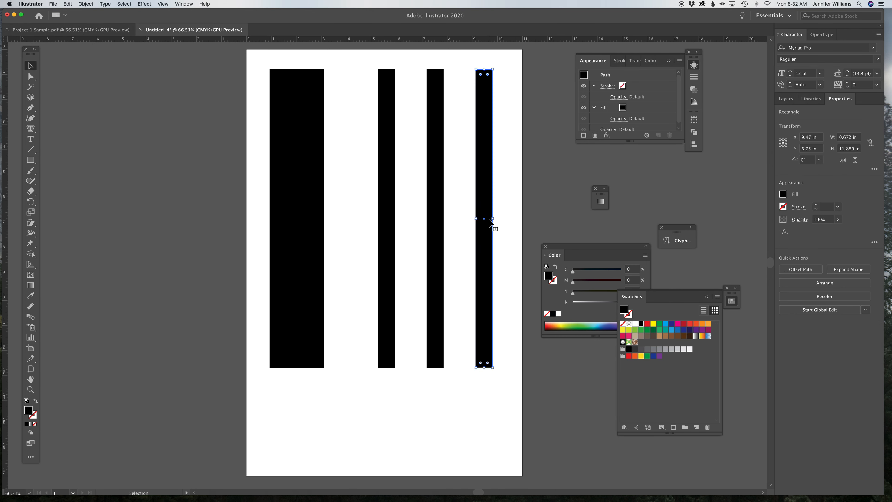
{"action": "key", "text": "Delete"}
{"action": "left_click", "coordinate": [443, 223]}
{"action": "key", "text": "Delete"}
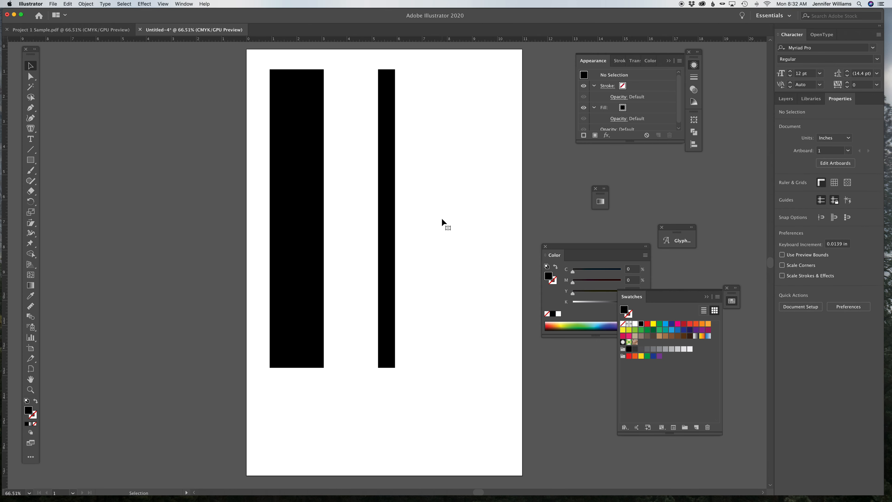
Step: Try duplicating the thin bar horizontally to about X 7.21 in and 8.84 in, then delete both copies
{"action": "left_click_drag", "start_coordinate": [382, 206], "coordinate": [427, 209]}
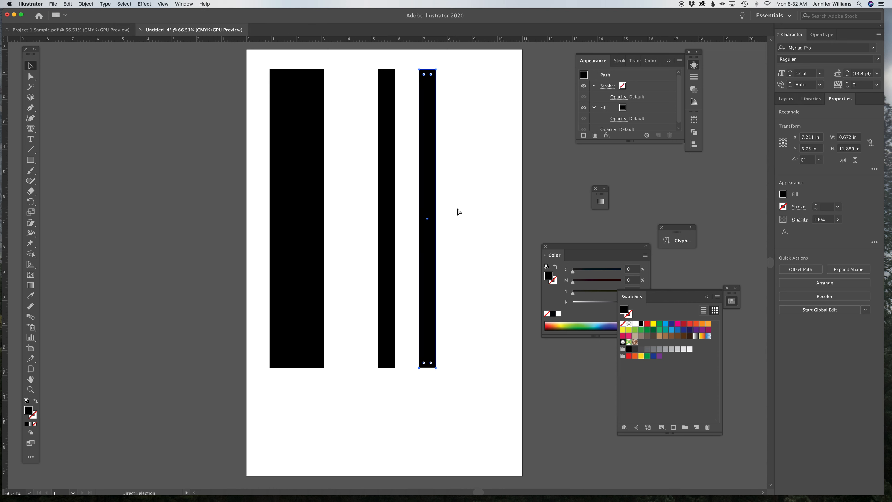
{"action": "key", "text": "super+d"}
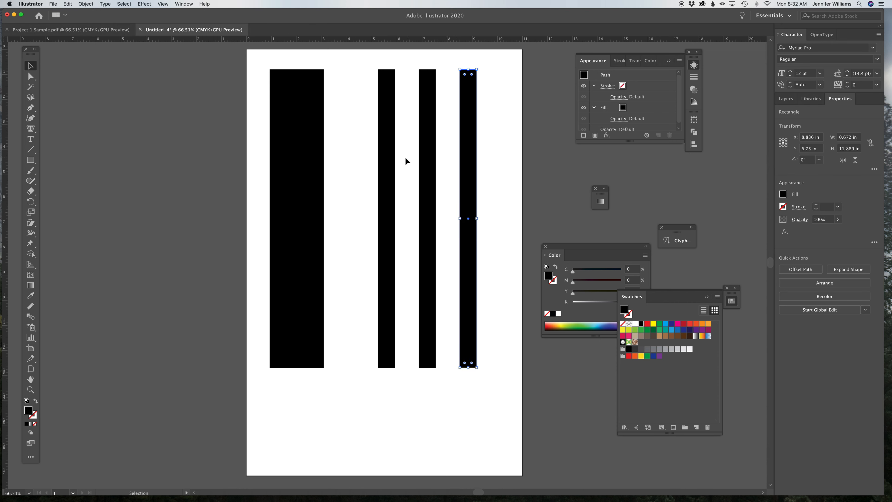
{"action": "left_click", "coordinate": [502, 167]}
{"action": "left_click", "coordinate": [468, 170]}
{"action": "key", "text": "Delete"}
{"action": "left_click", "coordinate": [426, 159]}
{"action": "key", "text": "Delete"}
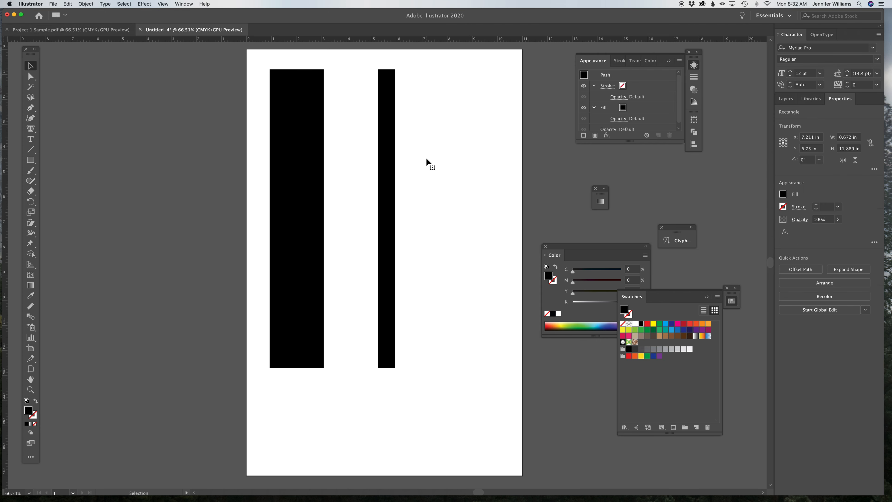
Step: Duplicate the thin bar twice with uneven gaps, the last at about X 9.07 in, and distribute the three by horizontal centers
{"action": "left_click_drag", "start_coordinate": [397, 160], "coordinate": [477, 168]}
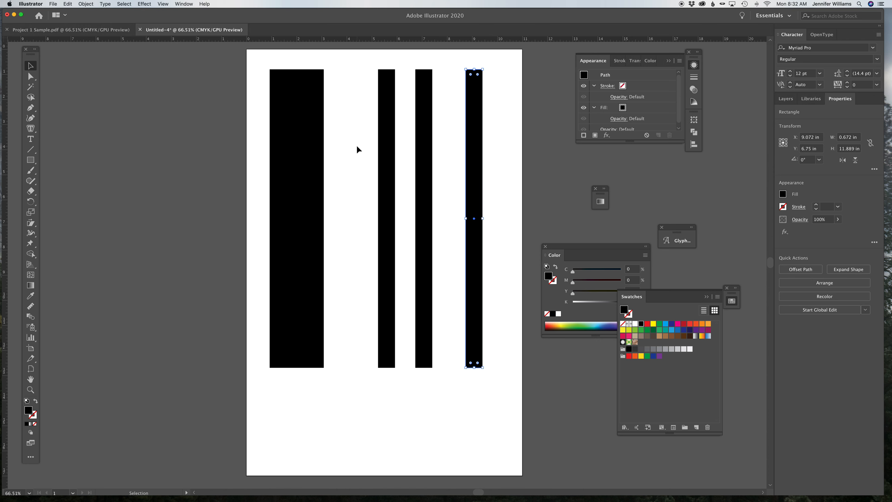
{"action": "left_click_drag", "start_coordinate": [359, 144], "coordinate": [486, 168]}
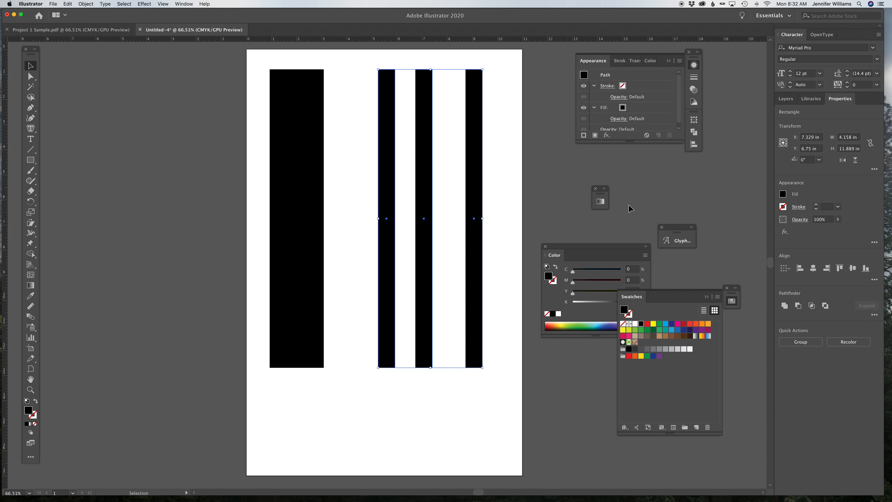
{"action": "left_click", "coordinate": [874, 279]}
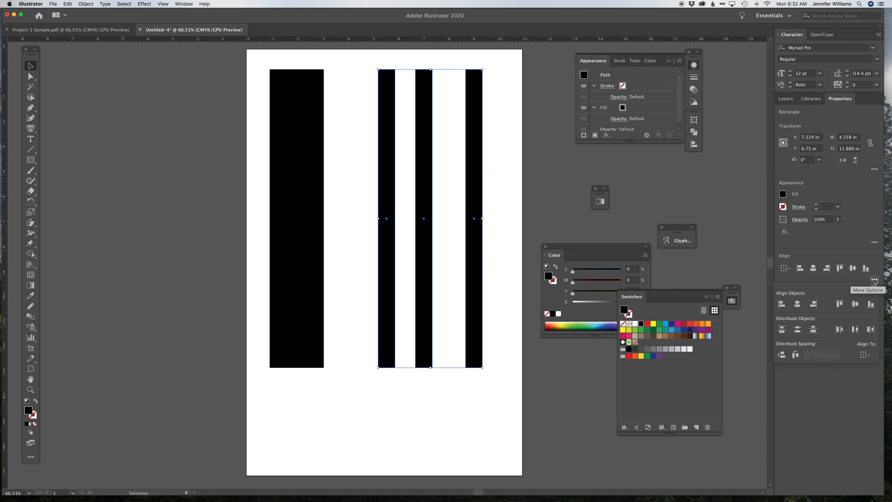
{"action": "left_click", "coordinate": [856, 328]}
Step: Add the thick bar to the selection and try distributing all four bars by horizontal centers, then undo it and deselect
{"action": "left_click", "coordinate": [306, 222], "text": "shift"}
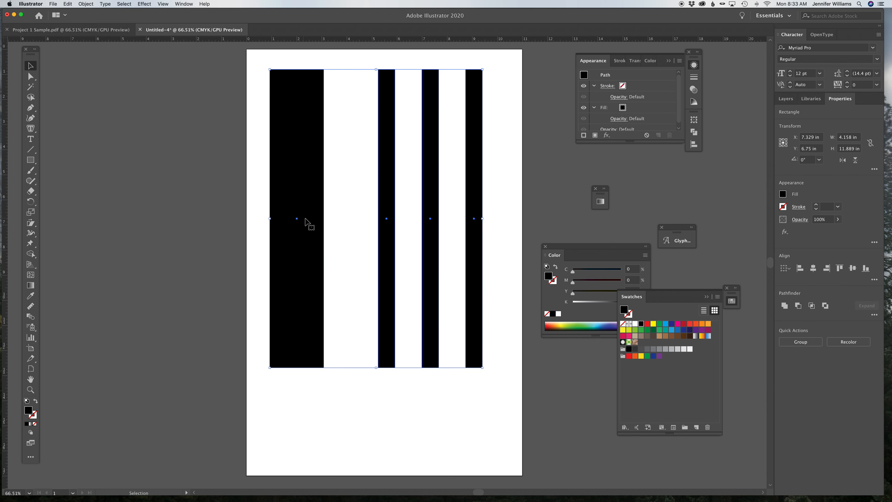
{"action": "left_click", "coordinate": [874, 279]}
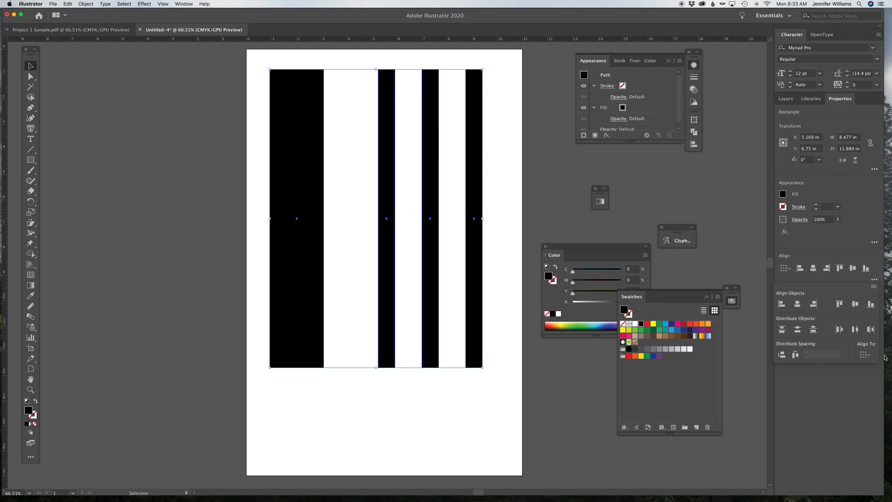
{"action": "left_click", "coordinate": [854, 329]}
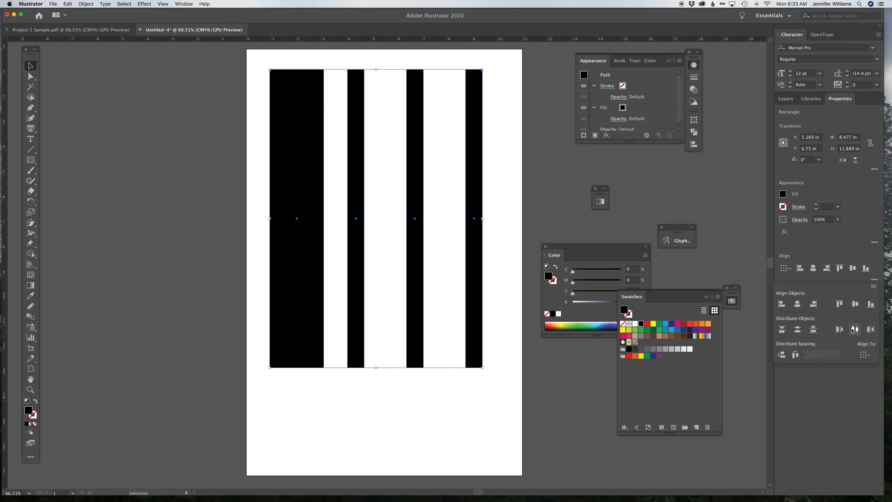
{"action": "key", "text": "super+z"}
{"action": "left_click", "coordinate": [520, 285]}
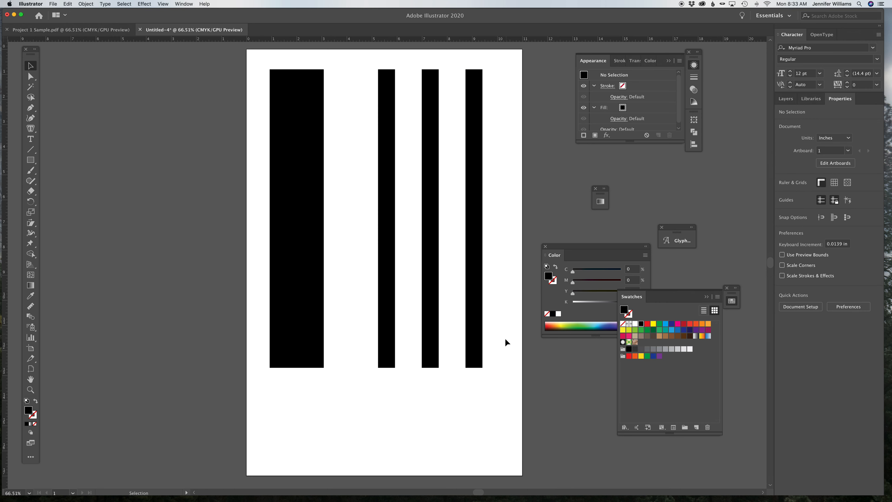
Step: Move all four bars horizontally to a combined X of about 5.68 in and group them
{"action": "left_click_drag", "start_coordinate": [477, 375], "coordinate": [268, 50]}
{"action": "left_click_drag", "start_coordinate": [289, 90], "coordinate": [301, 93]}
{"action": "left_click_drag", "start_coordinate": [273, 150], "coordinate": [496, 201]}
{"action": "key", "text": "a"}
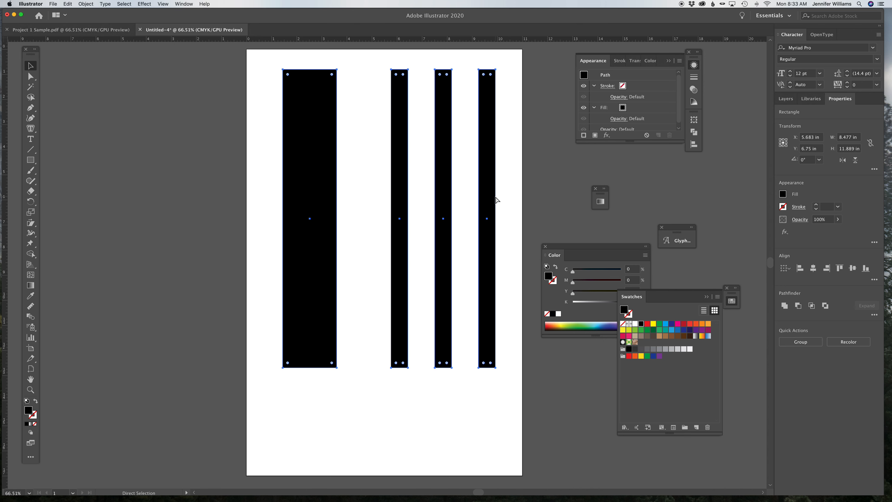
{"action": "left_click", "coordinate": [496, 200]}
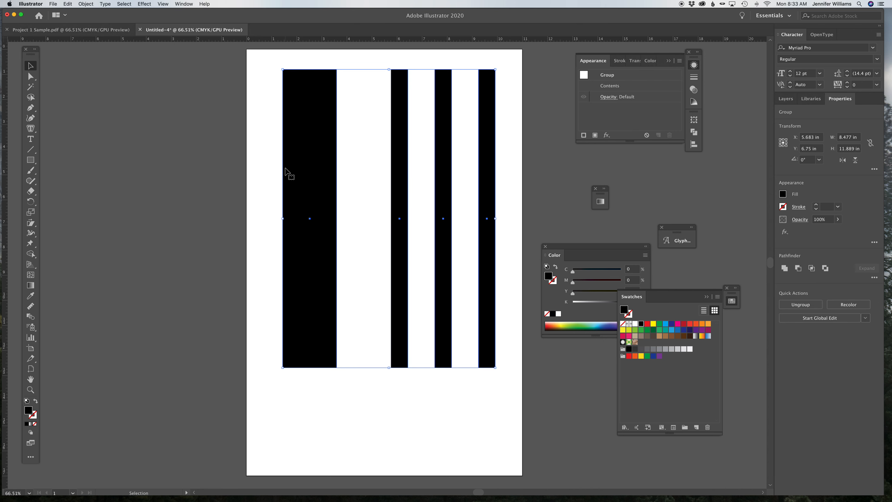
Step: Add the point text EMPHASIS on the white area below the bars
{"action": "left_click", "coordinate": [30, 139]}
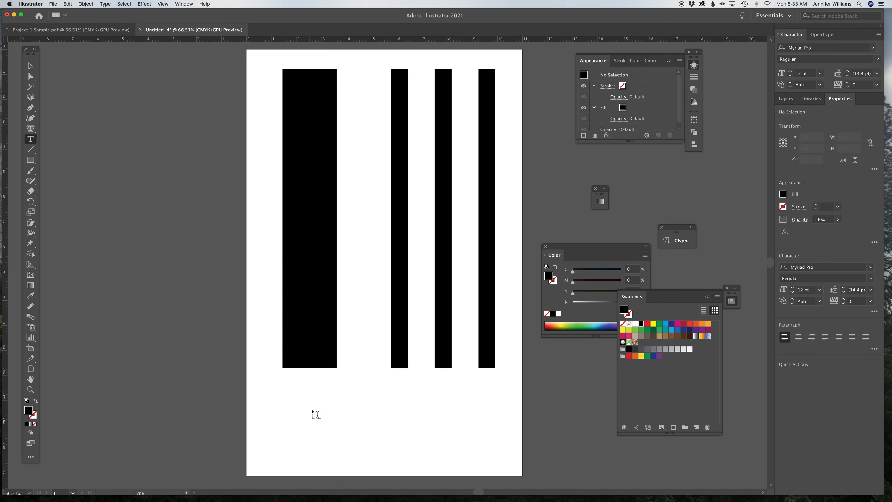
{"action": "left_click", "coordinate": [331, 403]}
{"action": "type", "text": "EMPHASIS"}
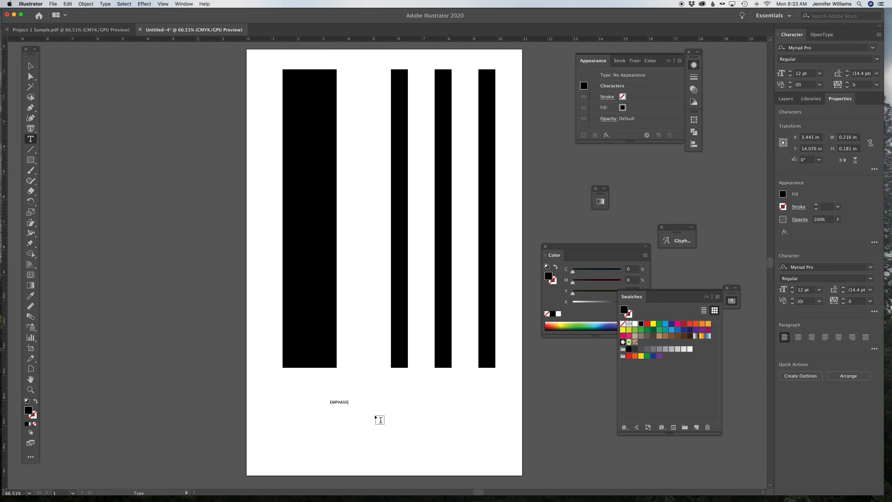
{"action": "left_click", "coordinate": [365, 411], "text": "super"}
{"action": "left_click", "coordinate": [343, 401], "text": "super"}
{"action": "left_click", "coordinate": [394, 408], "text": "super"}
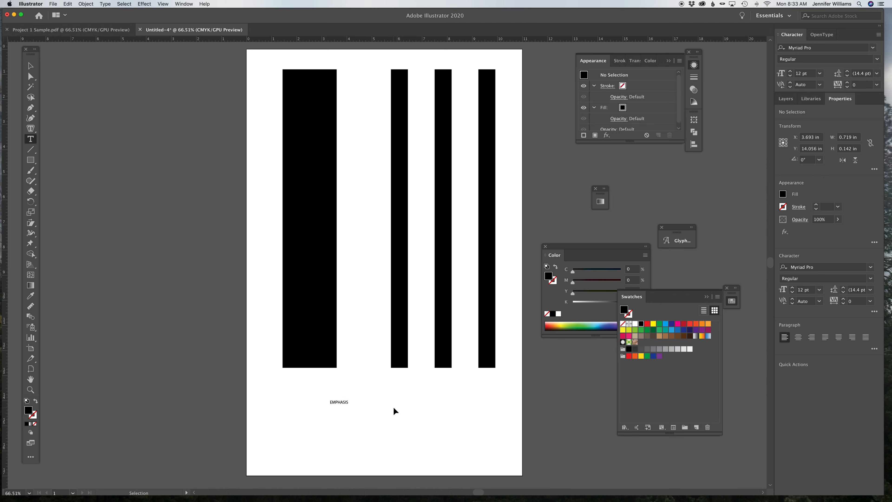
Step: Set the EMPHASIS text to the Bold style of Myriad Pro
{"action": "left_click", "coordinate": [330, 403]}
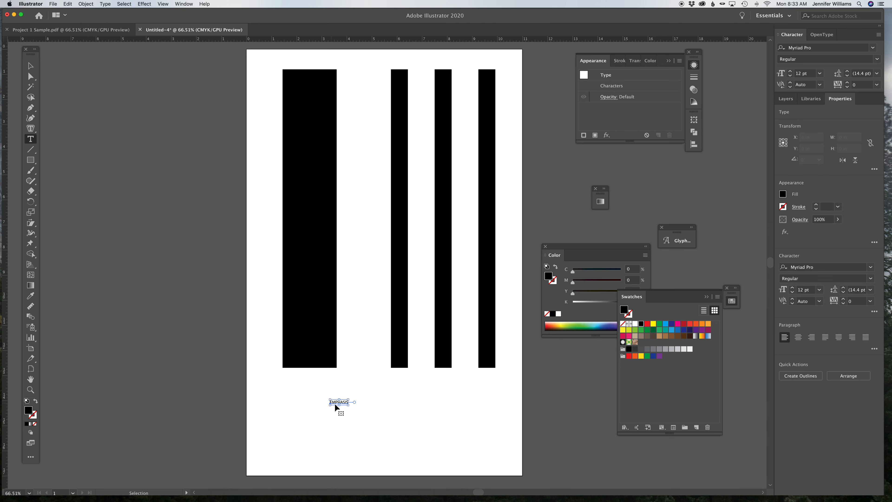
{"action": "left_click", "coordinate": [871, 268]}
{"action": "left_click", "coordinate": [871, 268]}
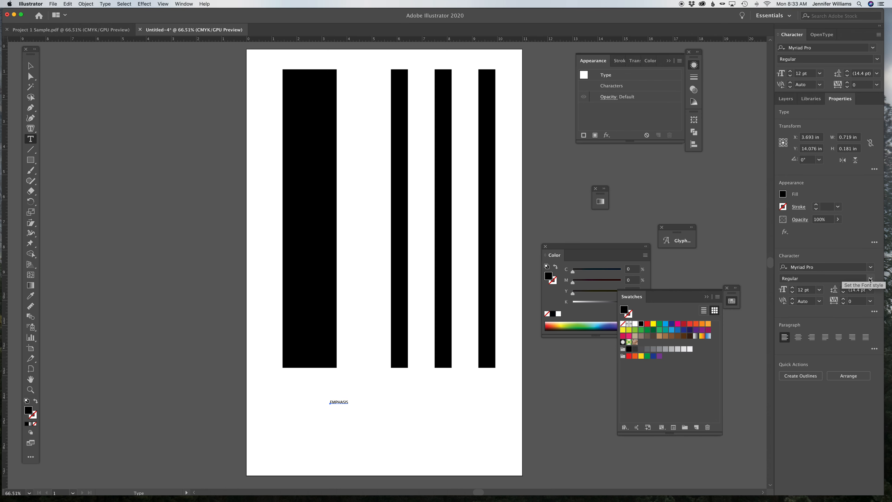
{"action": "left_click", "coordinate": [871, 278]}
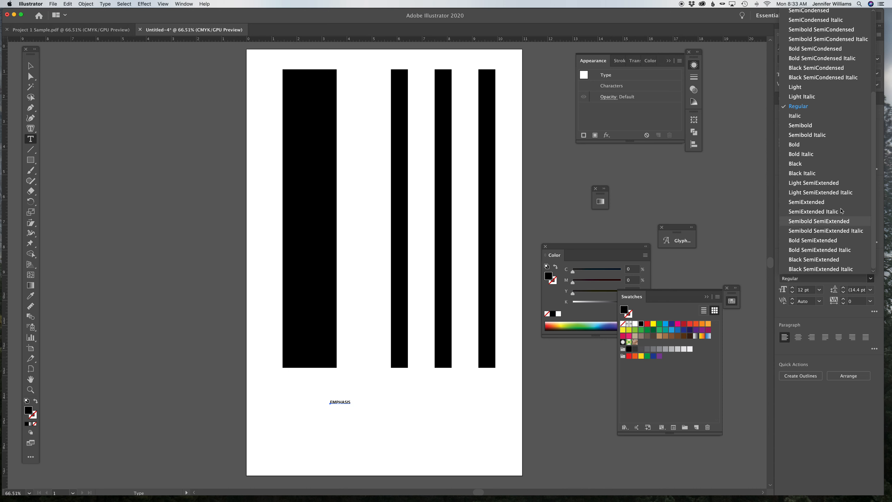
{"action": "left_click", "coordinate": [823, 145]}
Step: Scale the EMPHASIS text up to about 56 pt and place it beneath the bars at about X 5.52 in, Y 14.18 in
{"action": "key", "text": "s"}
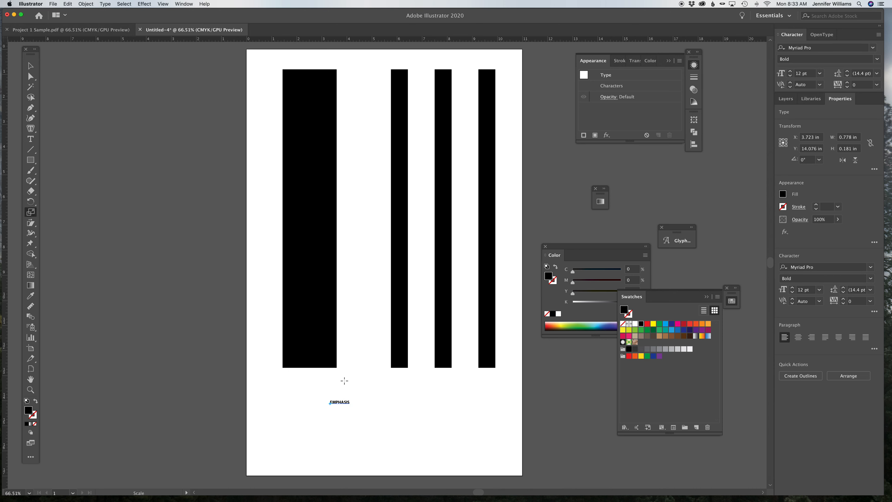
{"action": "left_click_drag", "start_coordinate": [368, 392], "coordinate": [451, 352]}
{"action": "left_click_drag", "start_coordinate": [397, 401], "coordinate": [410, 409]}
{"action": "left_click", "coordinate": [472, 413]}
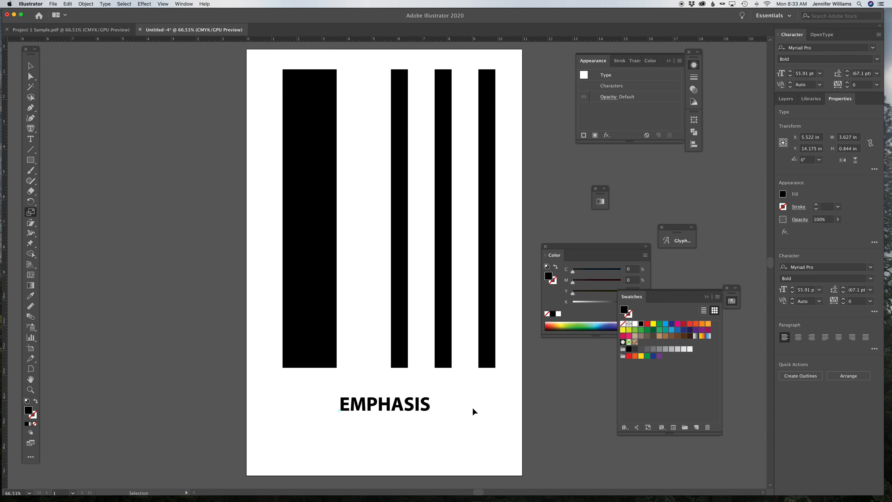
Step: Duplicate EMPHASIS straight down to about Y 15.52 in and replace the copy's wording with LINE
{"action": "left_click", "coordinate": [408, 412]}
{"action": "left_click", "coordinate": [382, 361], "text": "super"}
{"action": "left_click_drag", "start_coordinate": [377, 406], "coordinate": [376, 439]}
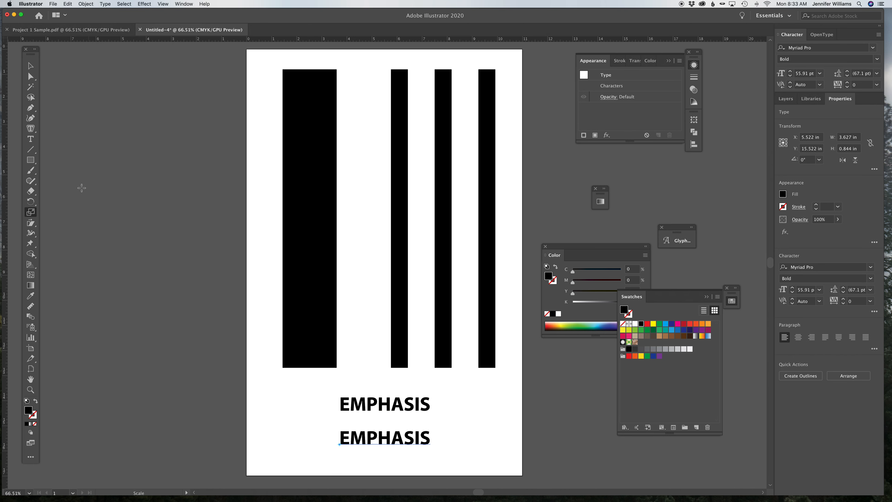
{"action": "left_click", "coordinate": [31, 140]}
{"action": "left_click_drag", "start_coordinate": [431, 439], "coordinate": [309, 428]}
{"action": "type", "text": "LINE"}
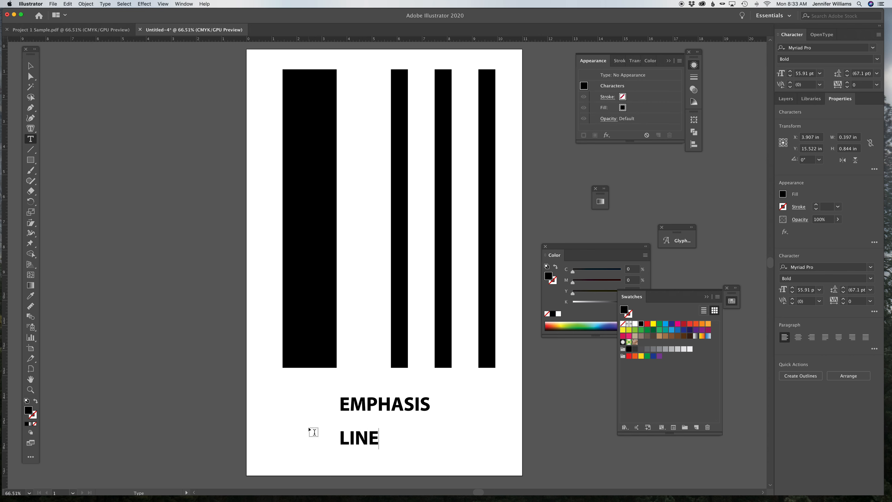
Step: Replace the word LINE with lowercase "line" and finish editing the text
{"action": "key", "text": "BackSpace"}
{"action": "key", "text": "BackSpace"}
{"action": "key", "text": "BackSpace"}
{"action": "key", "text": "BackSpace"}
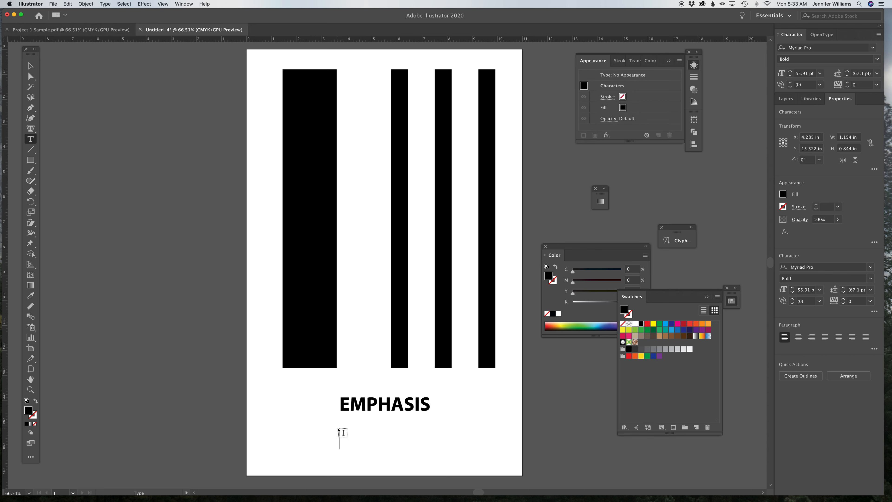
{"action": "type", "text": "line"}
{"action": "key", "text": "Escape"}
Step: Change the case of the word below EMPHASIS to Title Case
{"action": "left_click", "coordinate": [109, 4]}
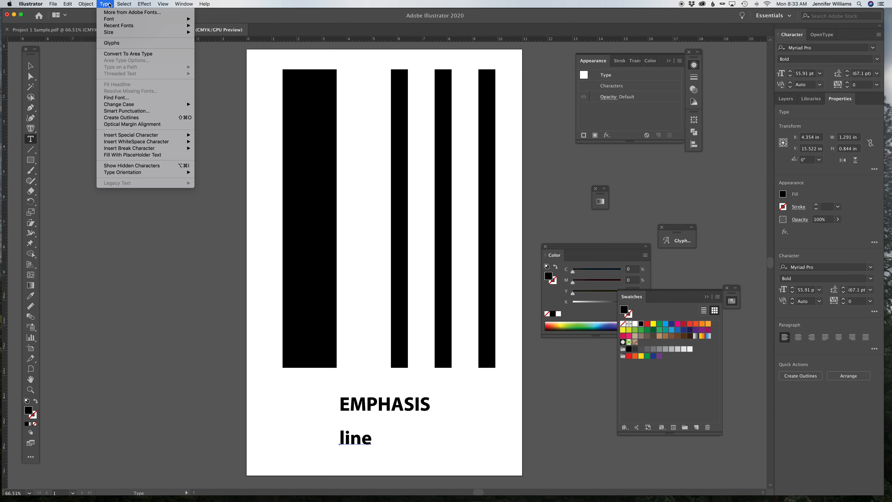
{"action": "mouse_move", "coordinate": [147, 105]}
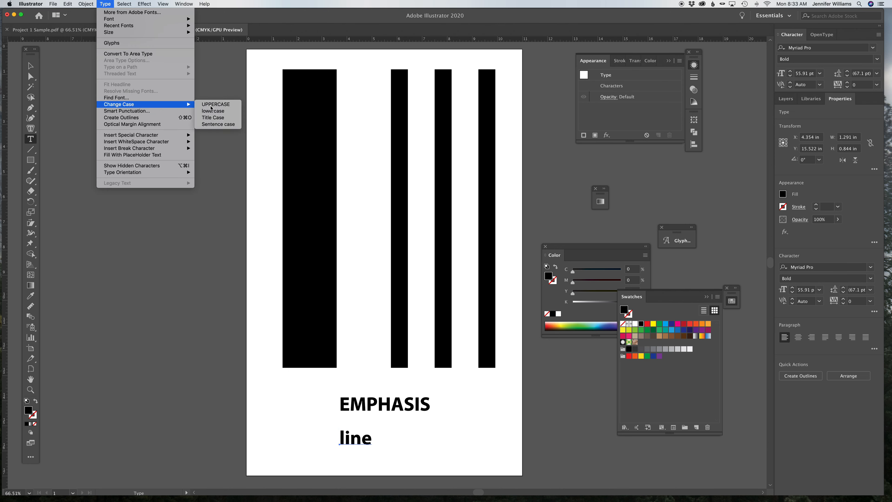
{"action": "left_click", "coordinate": [228, 118]}
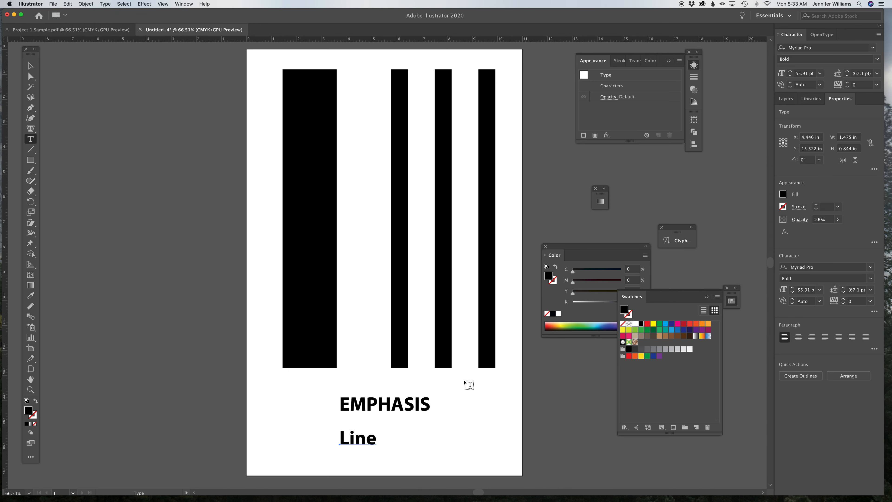
Step: Change the case of the word below EMPHASIS to UPPERCASE
{"action": "left_click", "coordinate": [112, 4]}
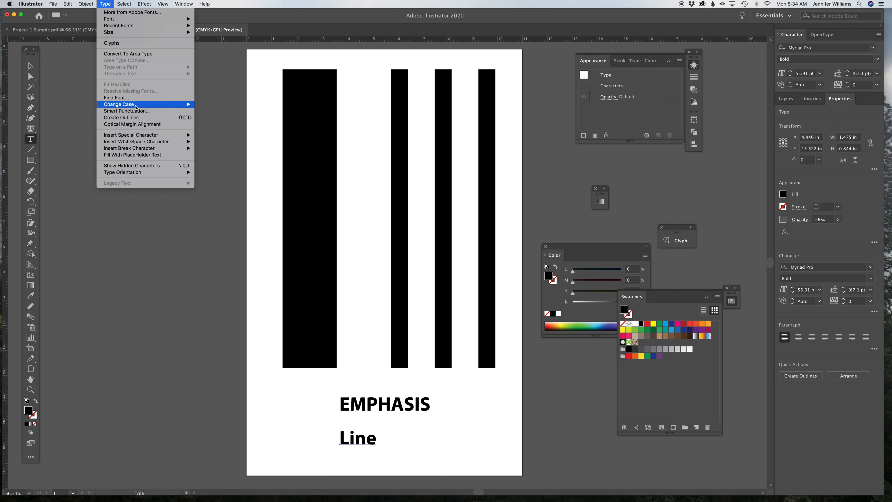
{"action": "mouse_move", "coordinate": [155, 104]}
{"action": "left_click", "coordinate": [215, 104]}
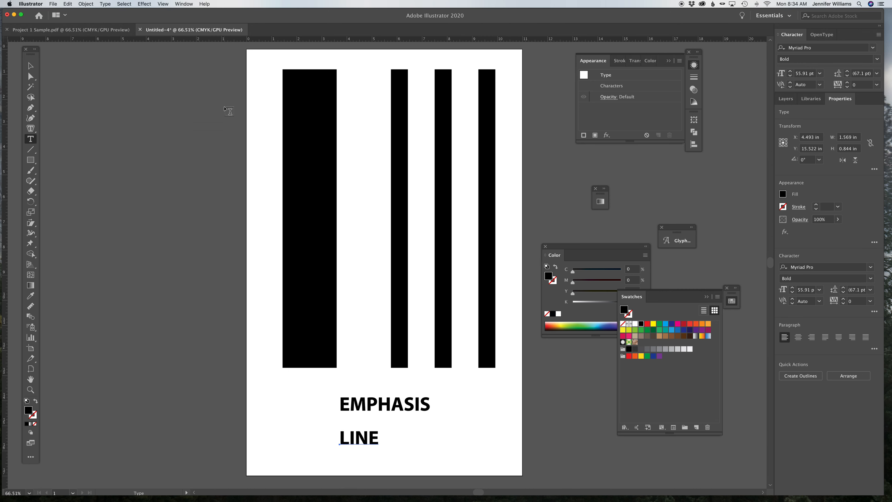
{"action": "left_click", "coordinate": [107, 4]}
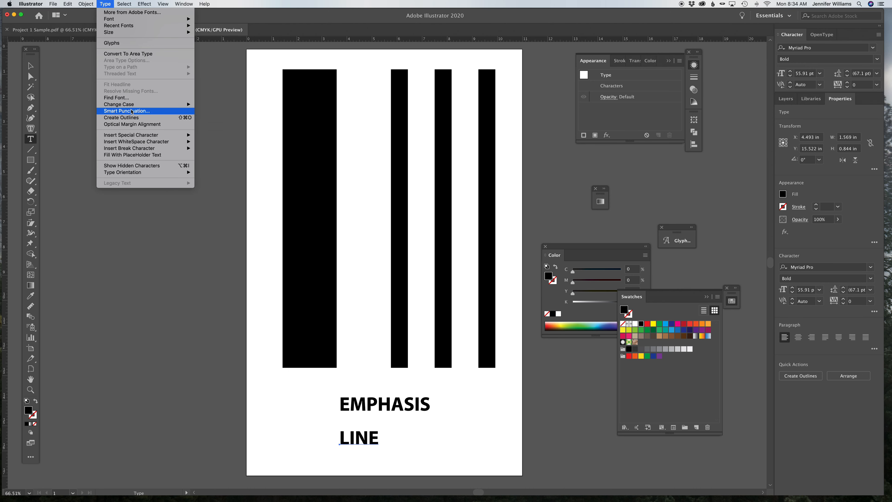
{"action": "mouse_move", "coordinate": [133, 105]}
{"action": "left_click", "coordinate": [215, 92]}
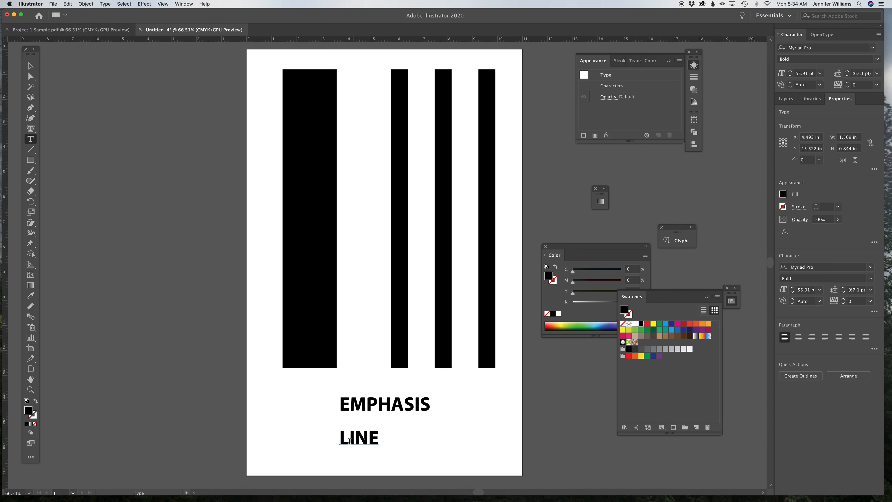
Step: Set the font style of the word LINE to Light and deselect the text
{"action": "left_click", "coordinate": [871, 279]}
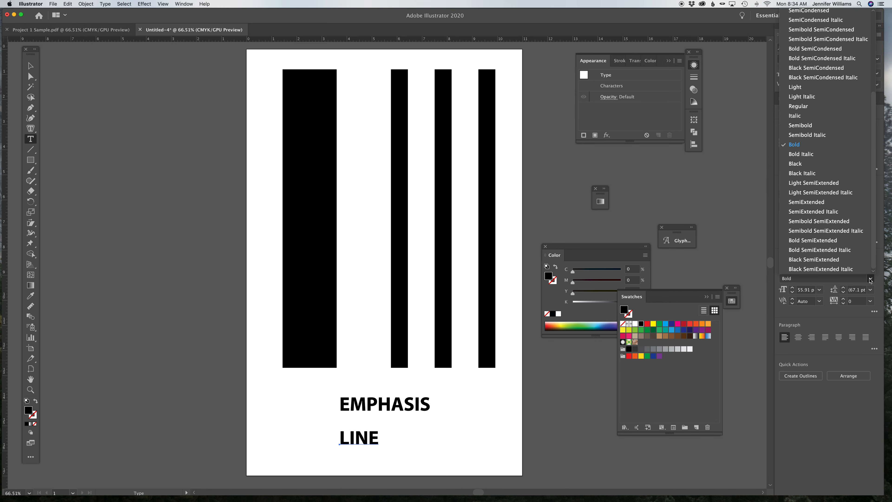
{"action": "left_click", "coordinate": [832, 90]}
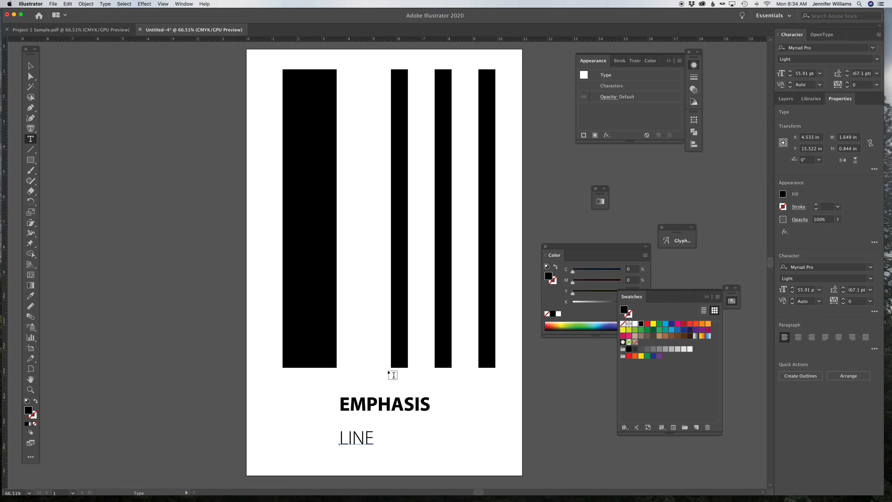
{"action": "left_click", "coordinate": [31, 66]}
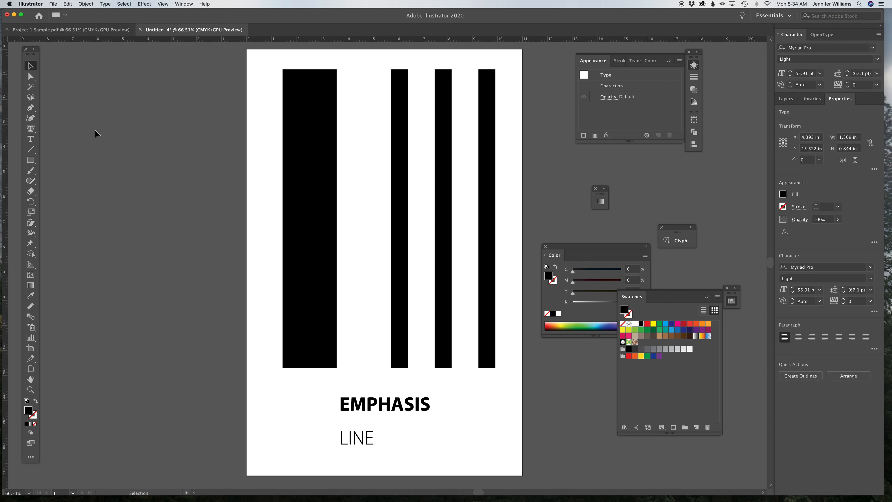
{"action": "left_click", "coordinate": [96, 134]}
Step: Compare with the sample document, and draw a horizontal line about 8.64 in long between EMPHASIS and LINE
{"action": "key", "text": "backslash"}
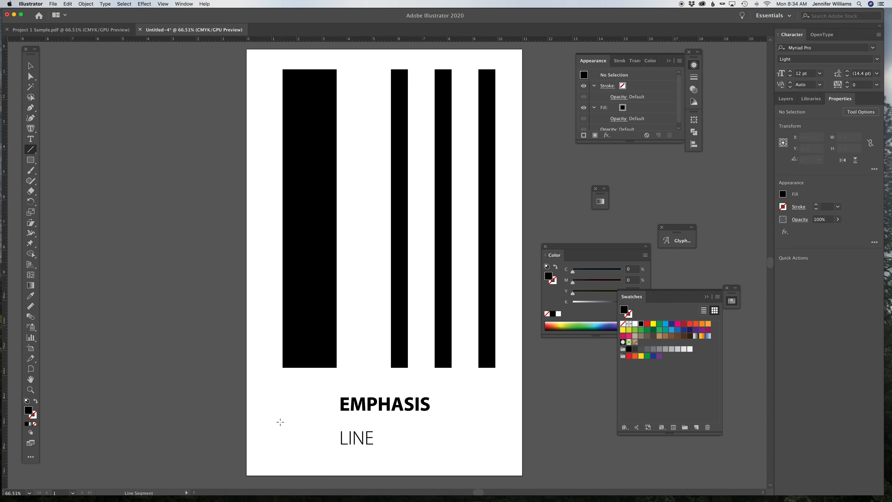
{"action": "key", "text": "ctrl+Tab"}
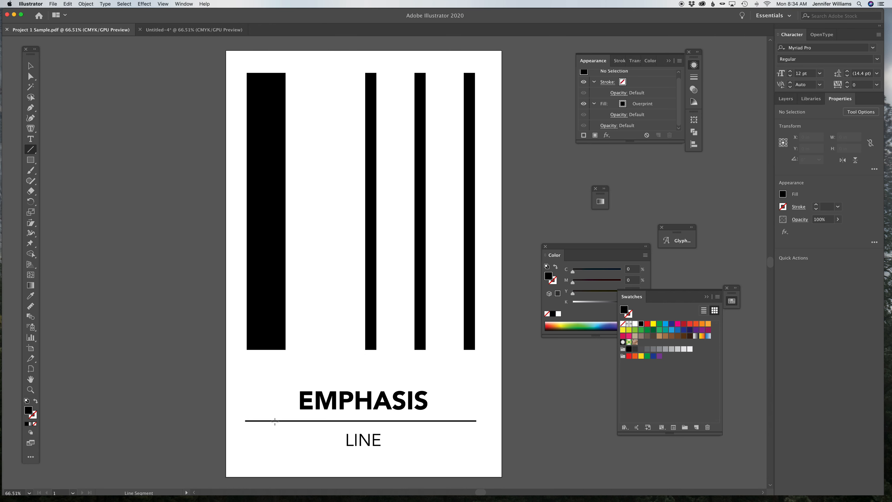
{"action": "key", "text": "ctrl+Tab"}
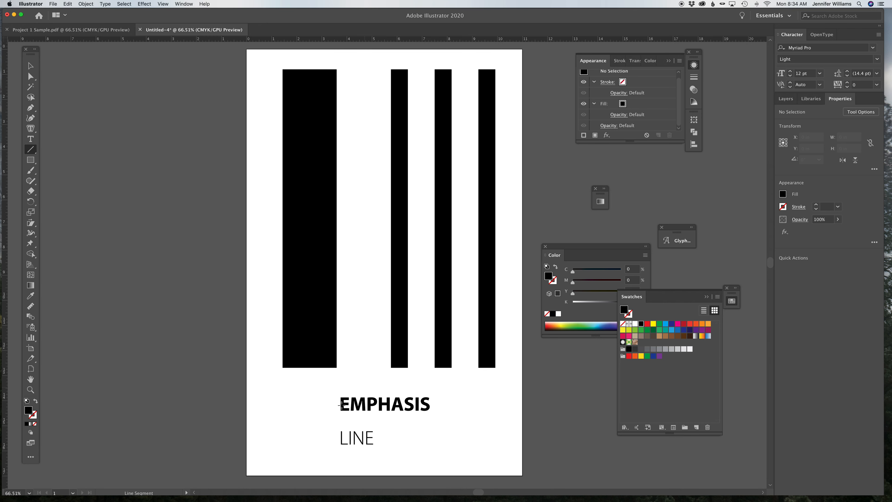
{"action": "left_click_drag", "start_coordinate": [287, 422], "coordinate": [496, 432]}
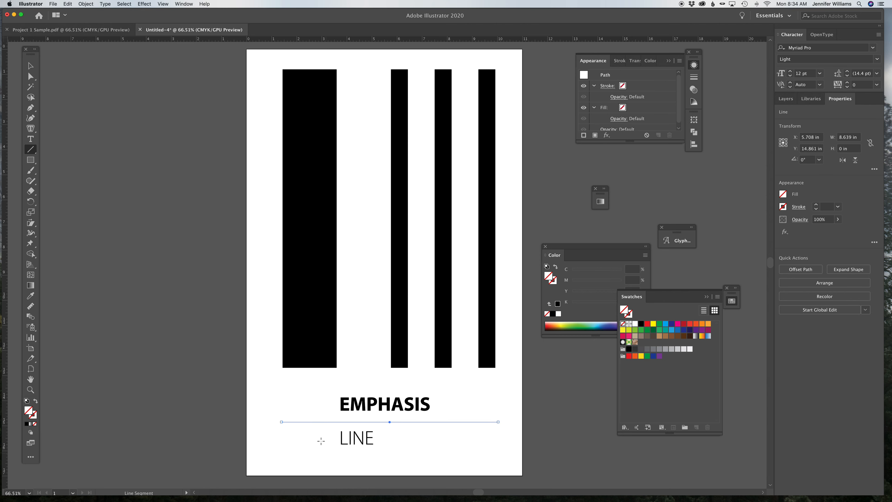
Step: Give the horizontal line a black stroke of 3 pt and deselect it
{"action": "left_click", "coordinate": [33, 417]}
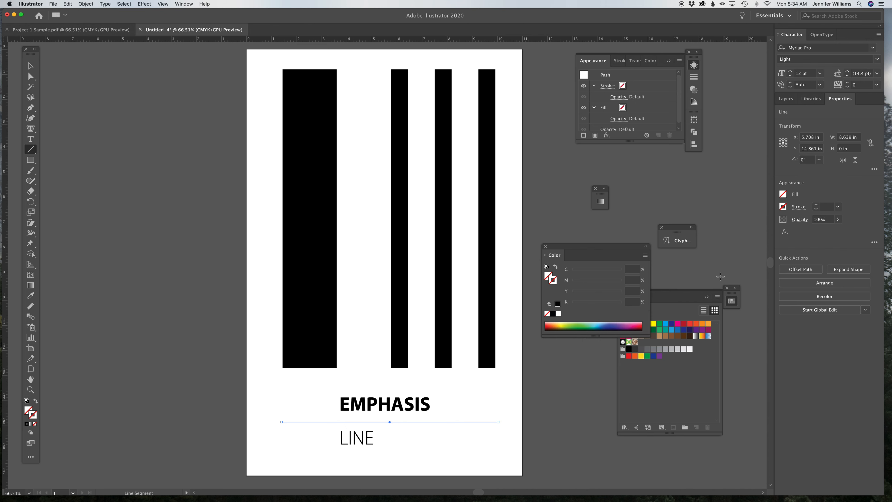
{"action": "left_click", "coordinate": [554, 313]}
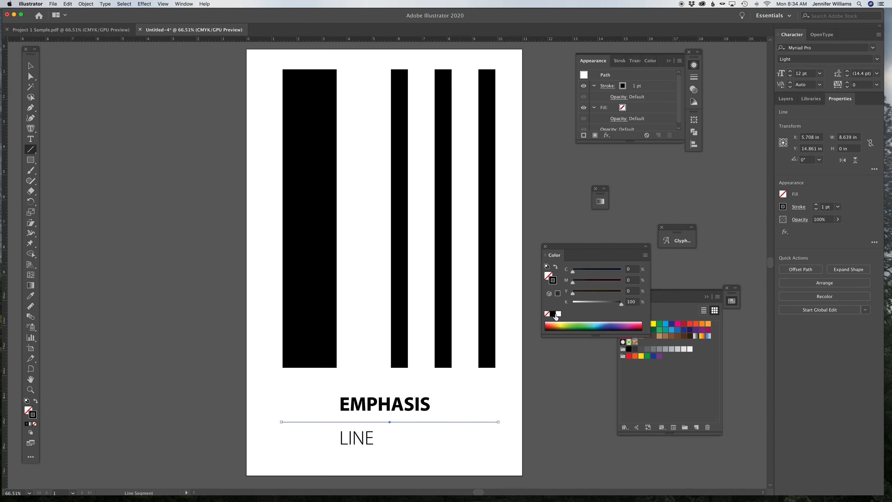
{"action": "left_click", "coordinate": [815, 205]}
{"action": "left_click", "coordinate": [815, 205]}
{"action": "left_click", "coordinate": [590, 387], "text": "super"}
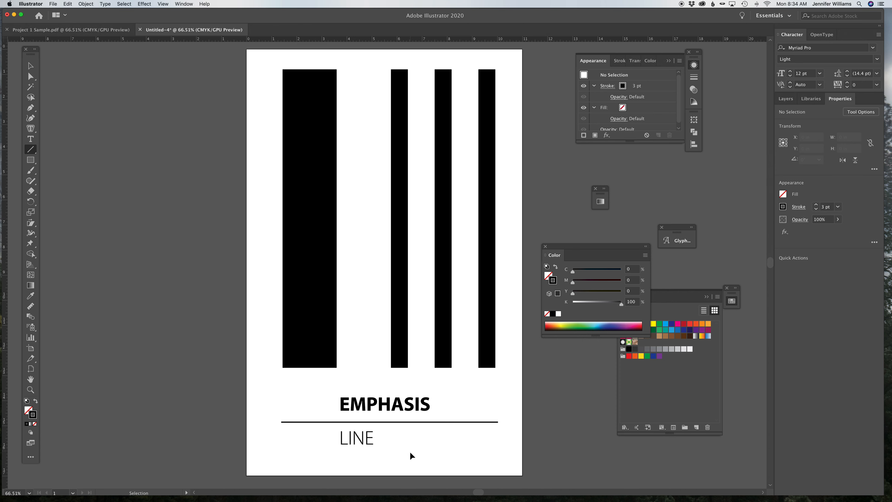
{"action": "left_click_drag", "start_coordinate": [329, 393], "coordinate": [329, 393]}
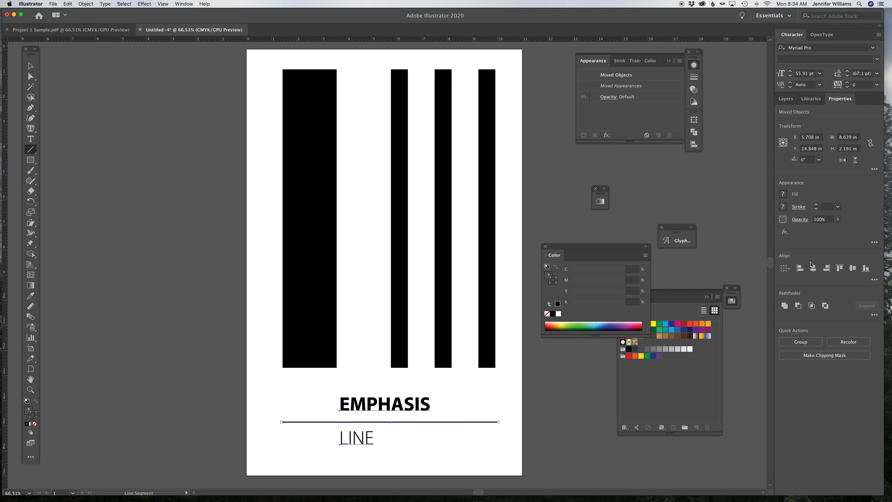
{"action": "left_click", "coordinate": [431, 459], "text": "super"}
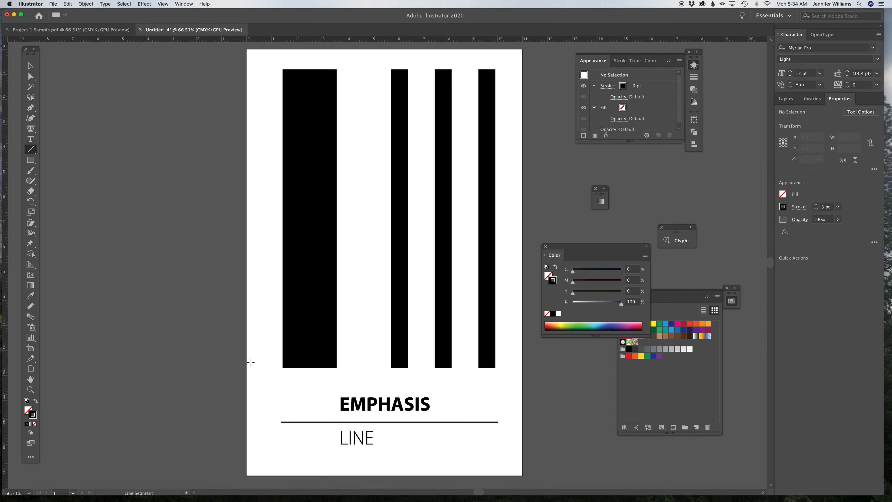
{"action": "left_click_drag", "start_coordinate": [186, 262], "coordinate": [186, 261]}
{"action": "key", "text": "super+z"}
{"action": "left_click", "coordinate": [31, 66]}
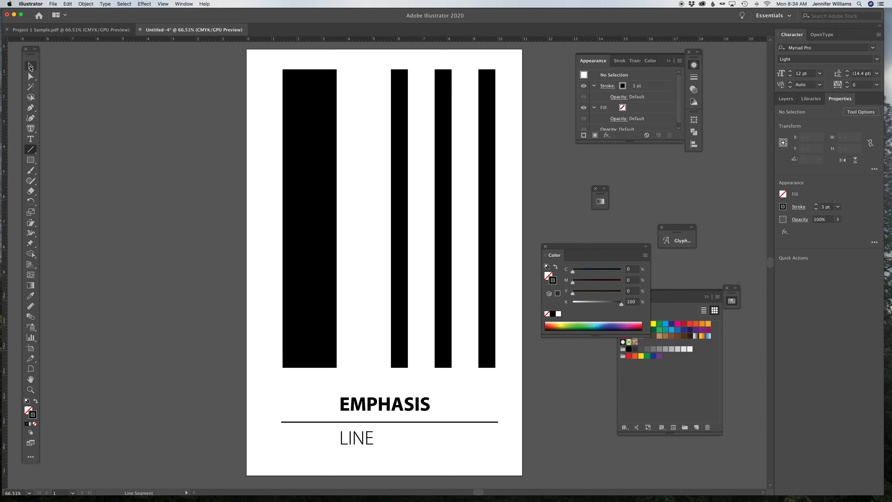
{"action": "left_click", "coordinate": [32, 151]}
Step: Align EMPHASIS, the horizontal line and LINE on their horizontal centres and group them
{"action": "key", "text": "super"}
{"action": "left_click_drag", "start_coordinate": [301, 383], "coordinate": [423, 457]}
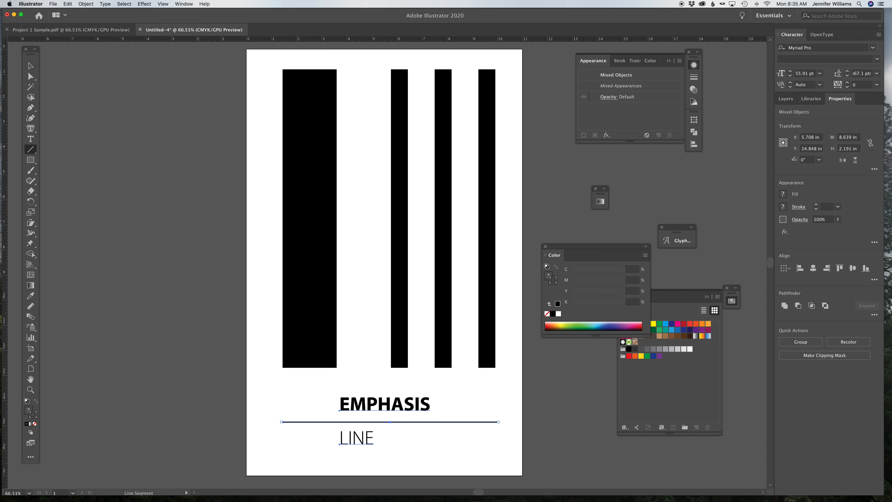
{"action": "left_click", "coordinate": [813, 268]}
{"action": "key", "text": "super+g"}
{"action": "left_click", "coordinate": [486, 425], "text": "super"}
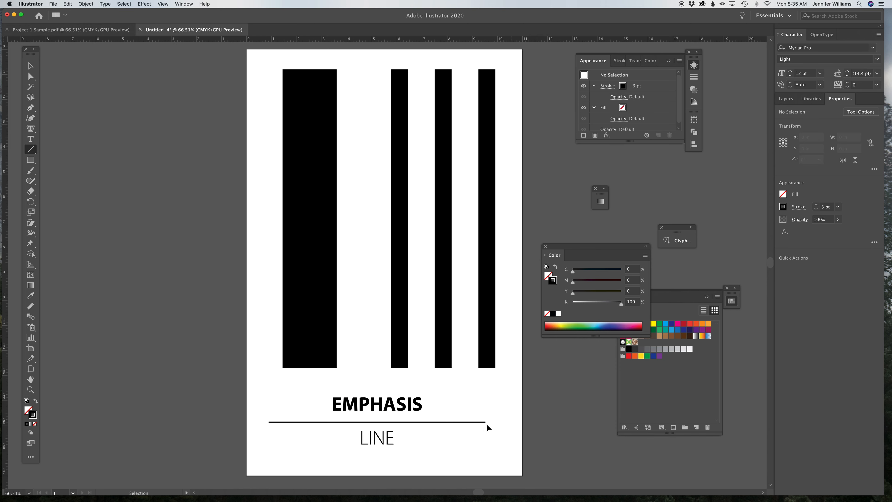
Step: Align the bars and the text group on their horizontal centres and nudge both right to about X 5.52 in
{"action": "left_click", "coordinate": [337, 353]}
{"action": "left_click", "coordinate": [353, 404]}
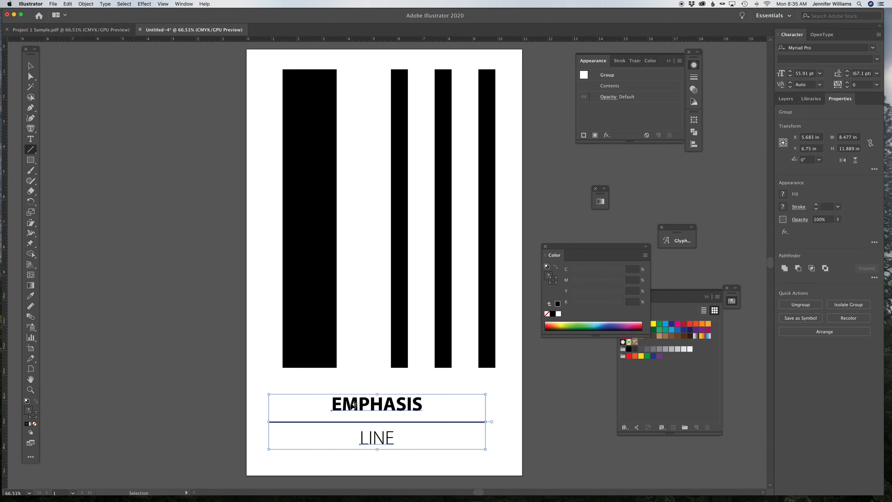
{"action": "left_click_drag", "start_coordinate": [247, 326], "coordinate": [403, 439]}
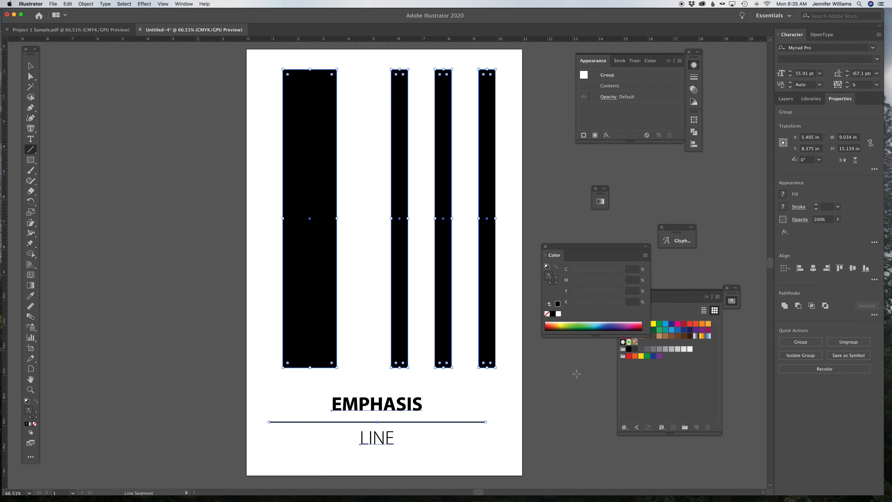
{"action": "left_click", "coordinate": [813, 268]}
{"action": "key", "text": "Right"}
{"action": "key", "text": "Right"}
{"action": "key", "text": "Right"}
{"action": "key", "text": "Right"}
{"action": "key", "text": "Right"}
{"action": "key", "text": "v"}
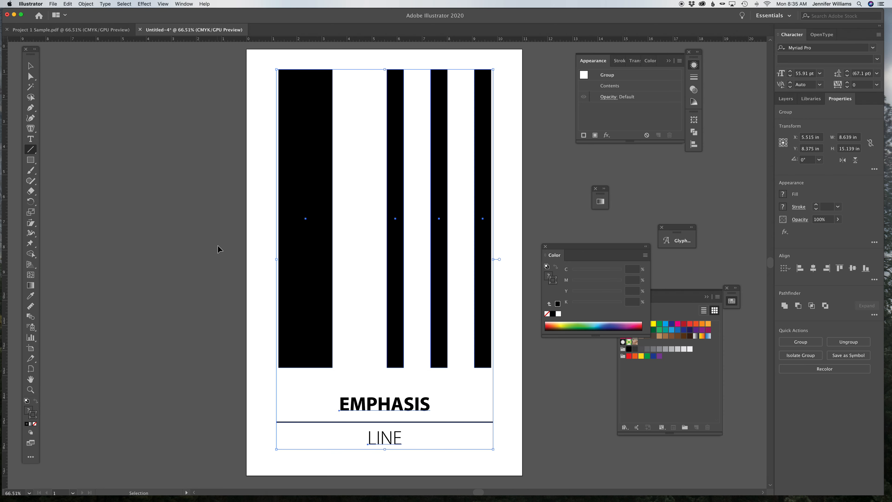
{"action": "left_click", "coordinate": [217, 249]}
Step: Place a horizontal guide along the bars' lower ends and vertical guides at the outer edges of the first and last bars
{"action": "left_click_drag", "start_coordinate": [290, 40], "coordinate": [297, 368]}
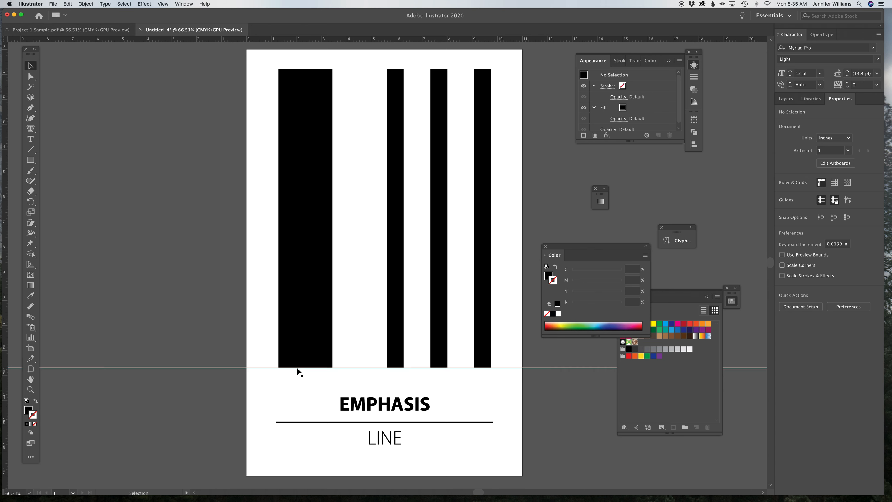
{"action": "left_click_drag", "start_coordinate": [6, 327], "coordinate": [56, 332]}
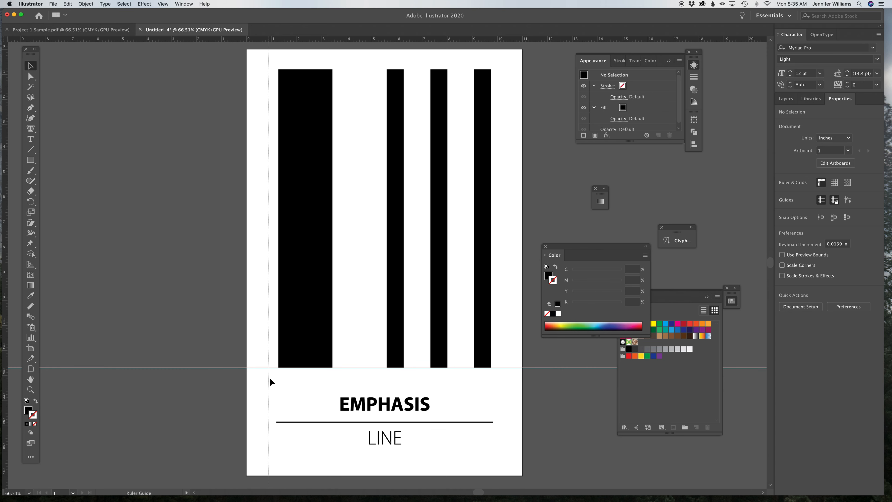
{"action": "left_click_drag", "start_coordinate": [276, 380], "coordinate": [278, 379]}
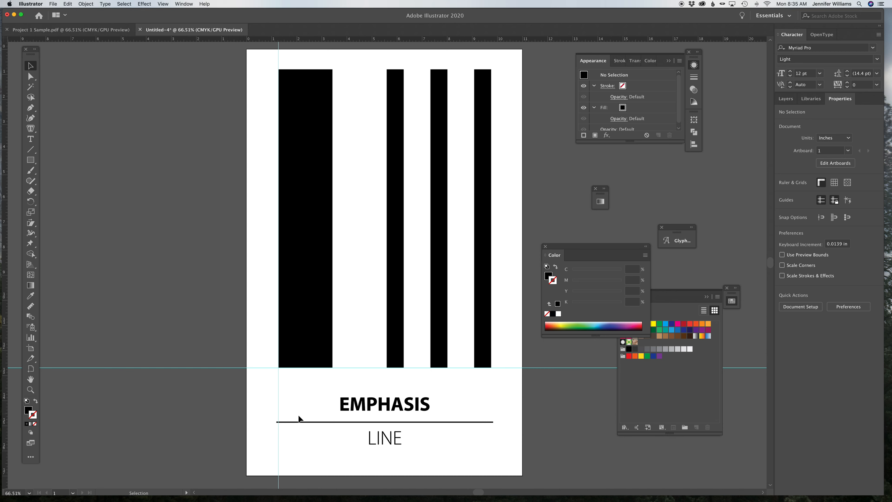
{"action": "left_click_drag", "start_coordinate": [8, 375], "coordinate": [492, 453]}
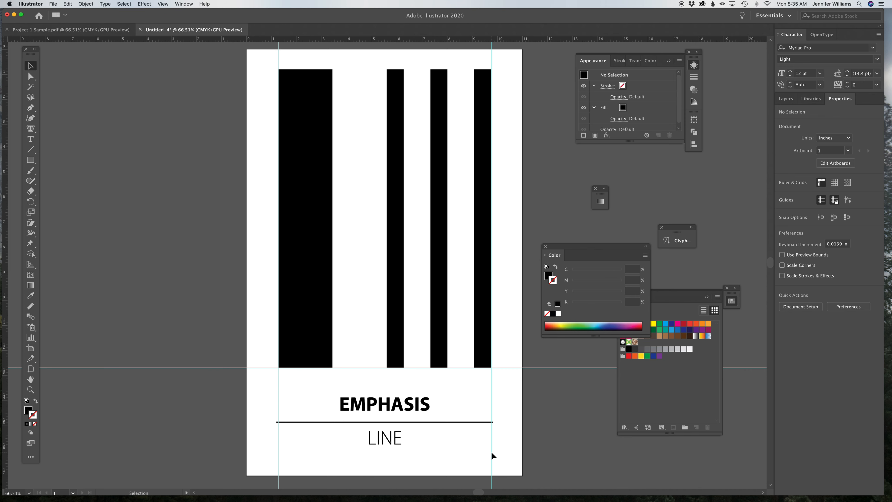
Step: Shorten the line between EMPHASIS and LINE by moving both end points onto the vertical guides
{"action": "left_click", "coordinate": [30, 76]}
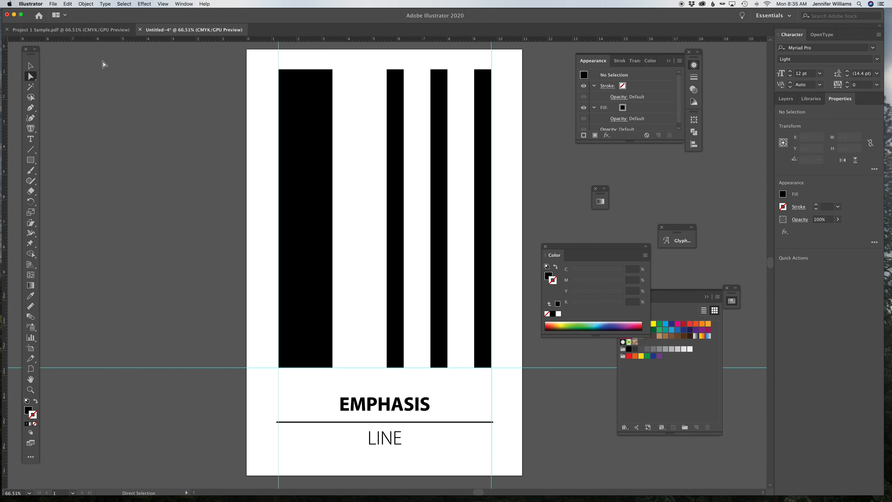
{"action": "left_click", "coordinate": [277, 422]}
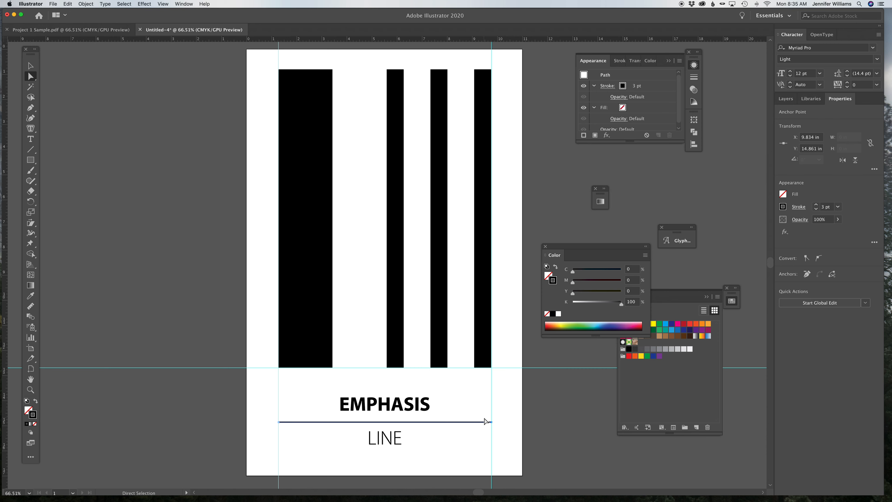
{"action": "left_click", "coordinate": [509, 416]}
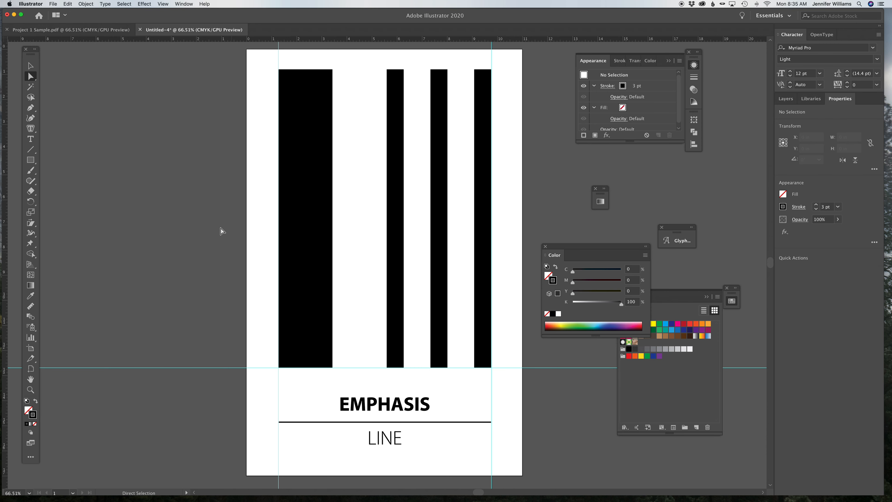
{"action": "key", "text": "v"}
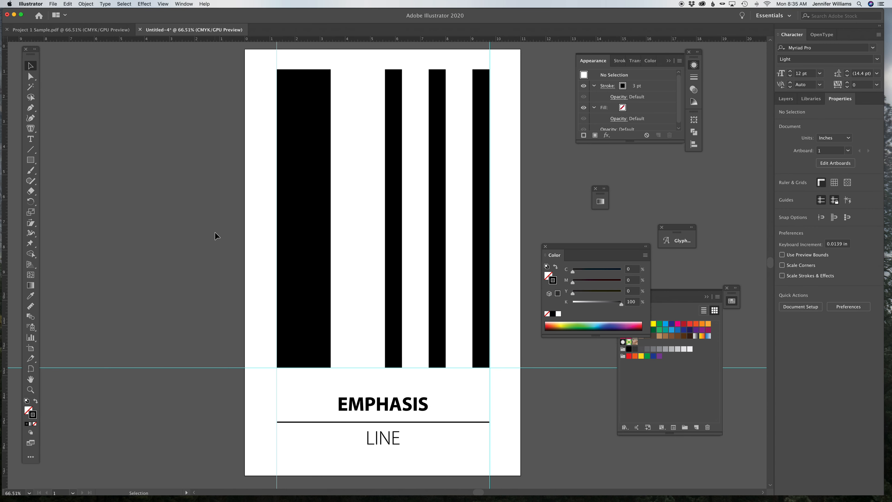
{"action": "scroll", "coordinate": [214, 232], "scroll_direction": "right", "scroll_amount": 3}
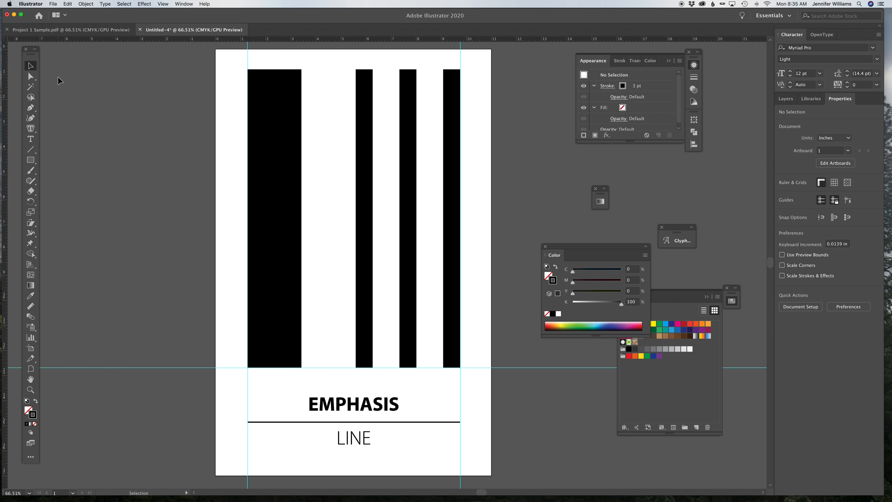
{"action": "key", "text": "a"}
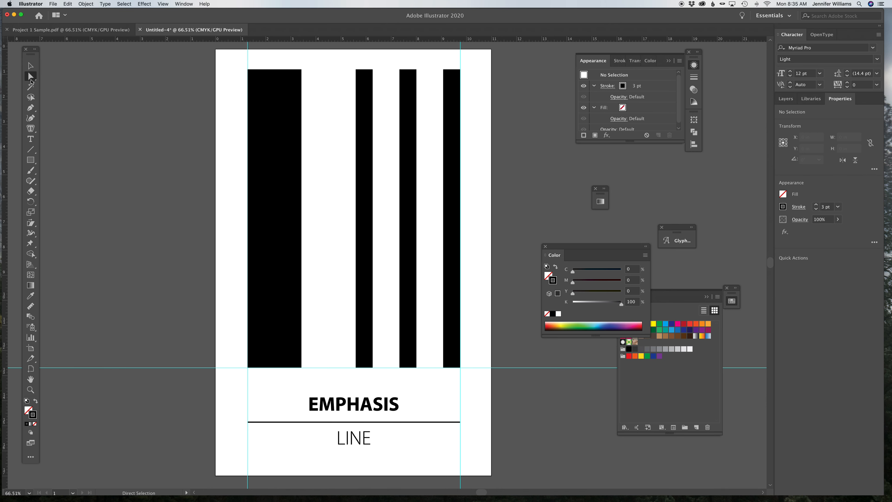
{"action": "left_click", "coordinate": [30, 65]}
{"action": "left_click", "coordinate": [30, 161]}
{"action": "left_click", "coordinate": [31, 150]}
{"action": "key", "text": "v"}
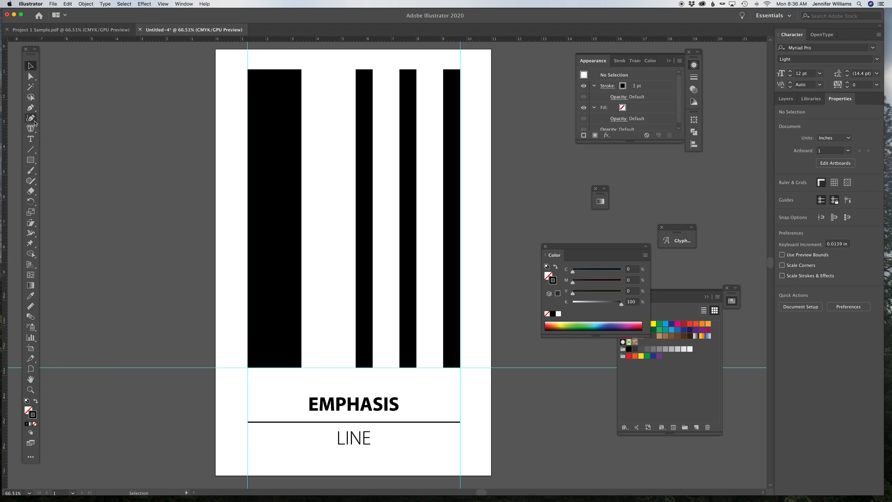
{"action": "key", "text": "backslash"}
{"action": "left_click_drag", "start_coordinate": [236, 173], "coordinate": [460, 204]}
{"action": "left_click", "coordinate": [420, 457]}
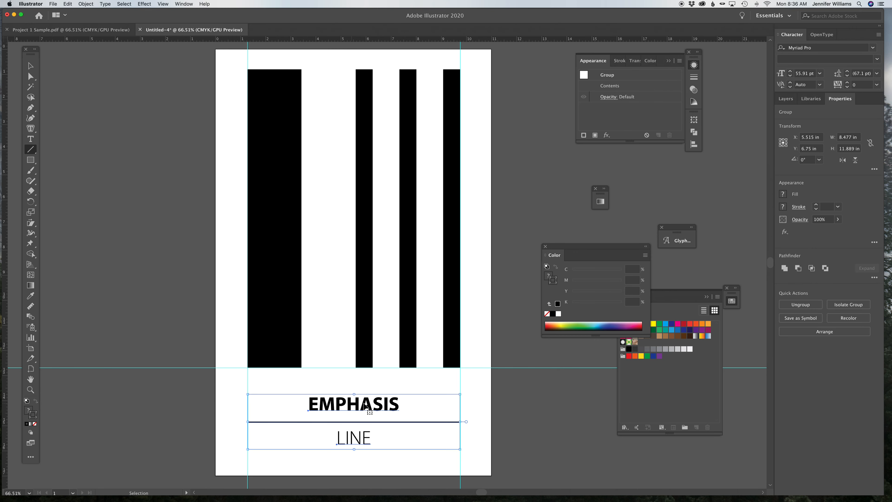
{"action": "key", "text": "backslash"}
{"action": "left_click", "coordinate": [357, 274], "text": "super"}
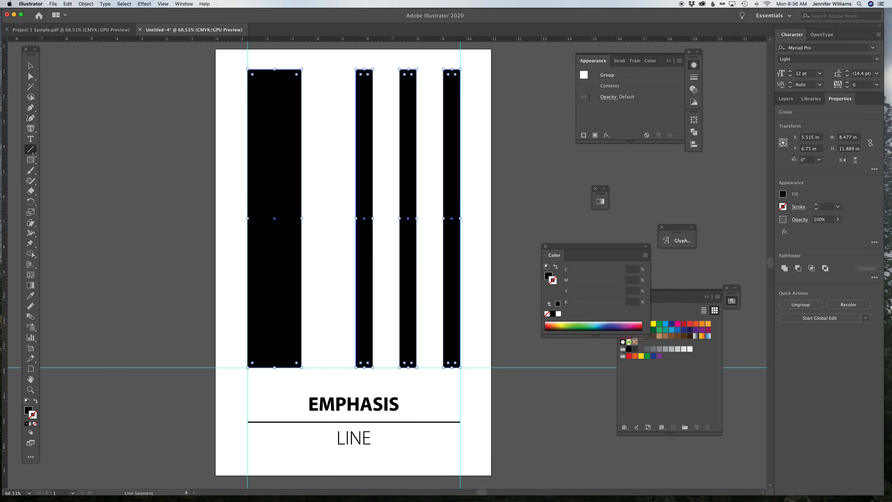
{"action": "key", "text": "v"}
{"action": "left_click", "coordinate": [129, 84]}
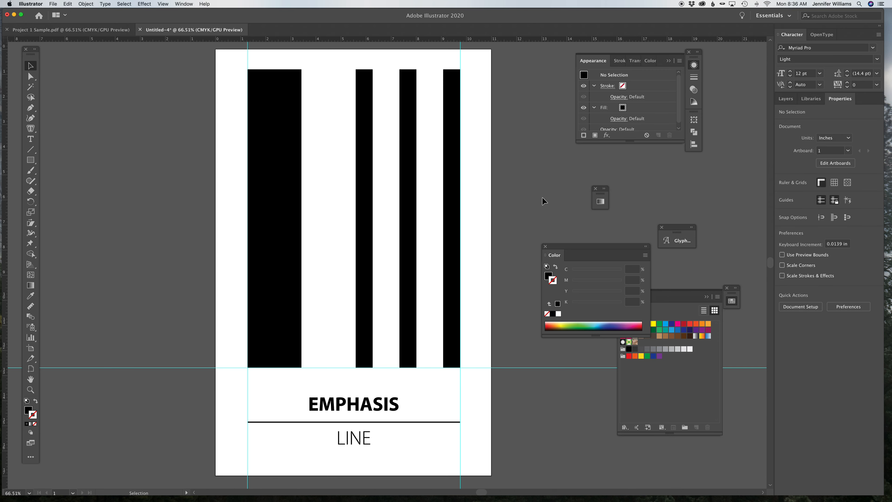
Step: Move the floating Color panel clear of the Swatches panel
{"action": "left_click_drag", "start_coordinate": [628, 249], "coordinate": [579, 231]}
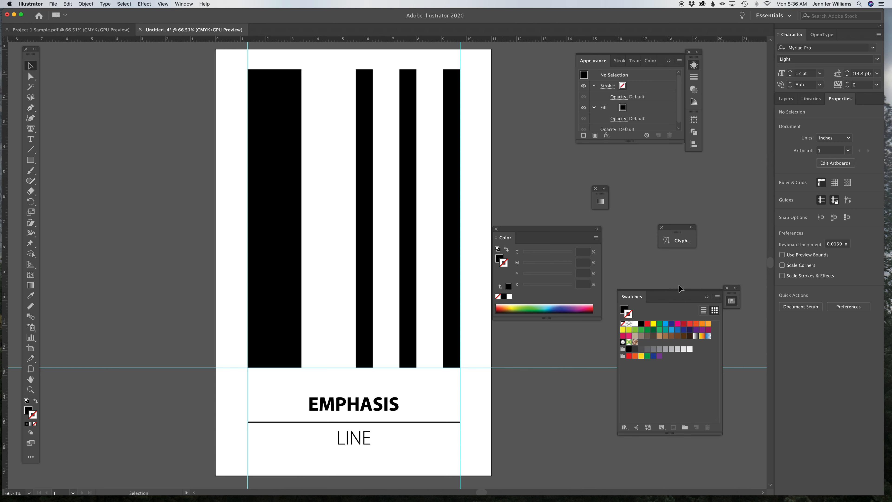
Step: Close the floating Color panel and open it again
{"action": "left_click", "coordinate": [496, 229]}
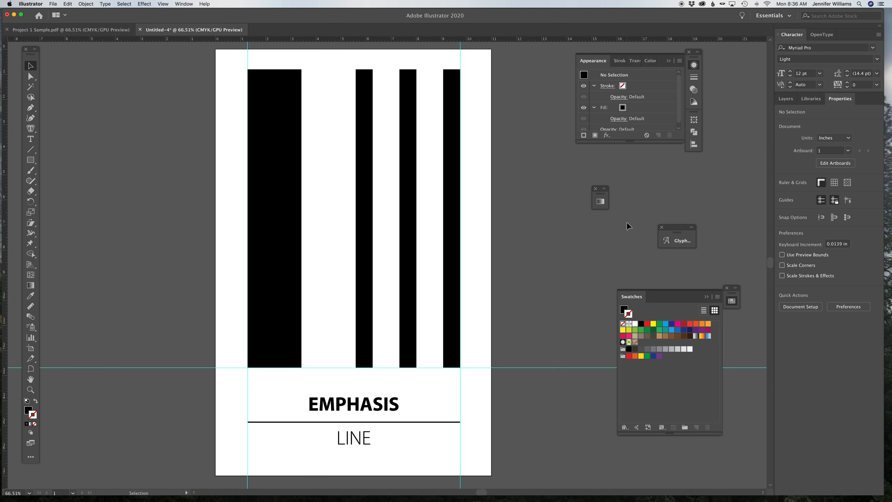
{"action": "left_click", "coordinate": [184, 4]}
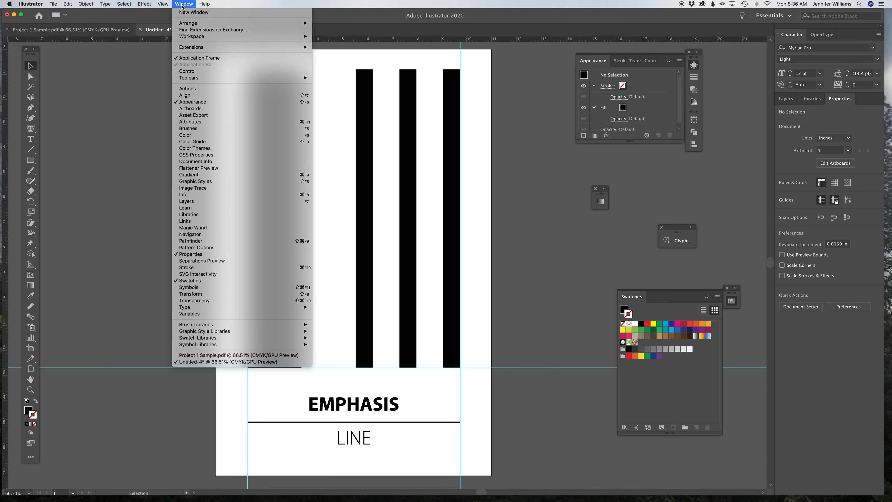
{"action": "left_click", "coordinate": [193, 136]}
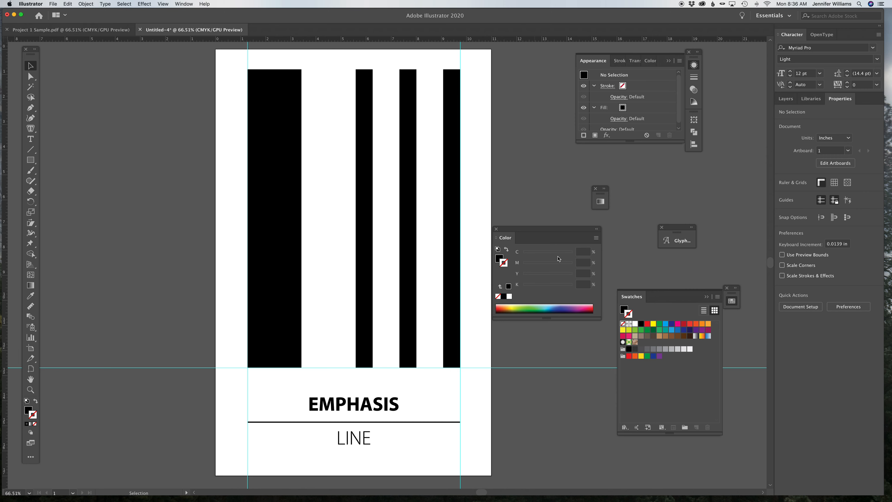
{"action": "left_click", "coordinate": [184, 4]}
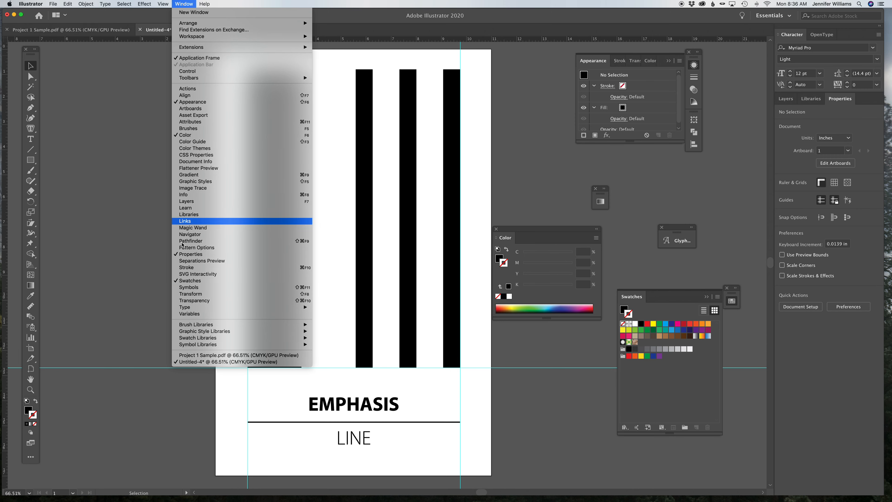
{"action": "mouse_move", "coordinate": [109, 4]}
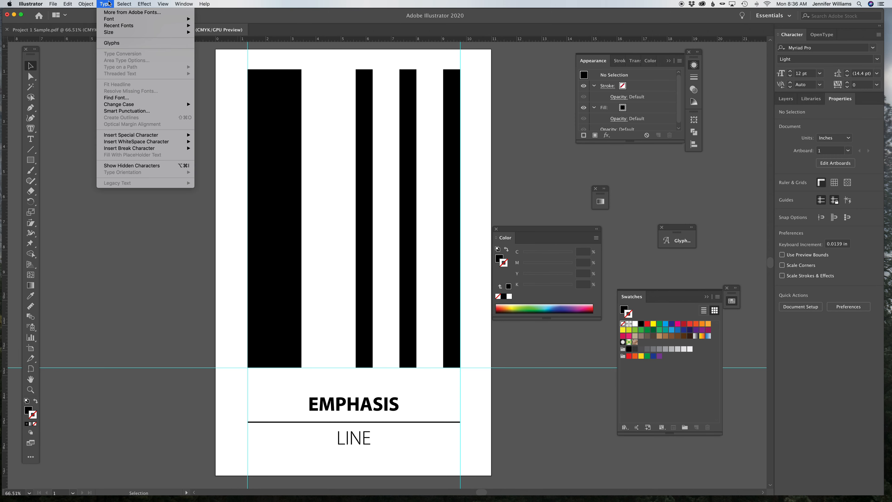
{"action": "left_click", "coordinate": [85, 4]}
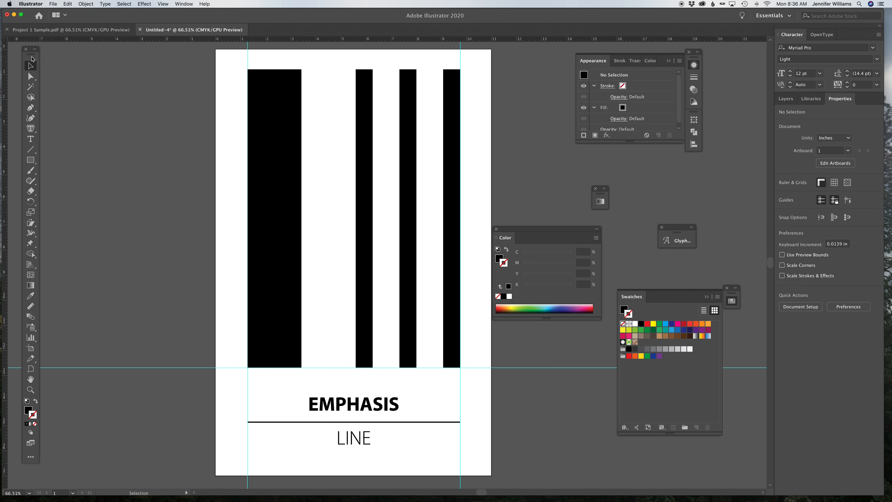
Step: Rearrange the floating toolbar and the Color, Gradient and Glyphs panels so they sit clear of the artboard and each other
{"action": "left_click_drag", "start_coordinate": [31, 54], "coordinate": [29, 57]}
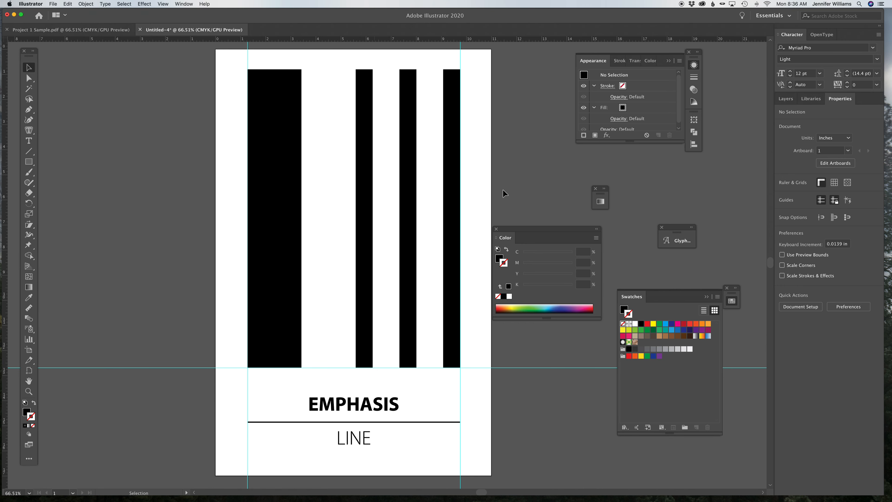
{"action": "left_click_drag", "start_coordinate": [568, 228], "coordinate": [546, 156]}
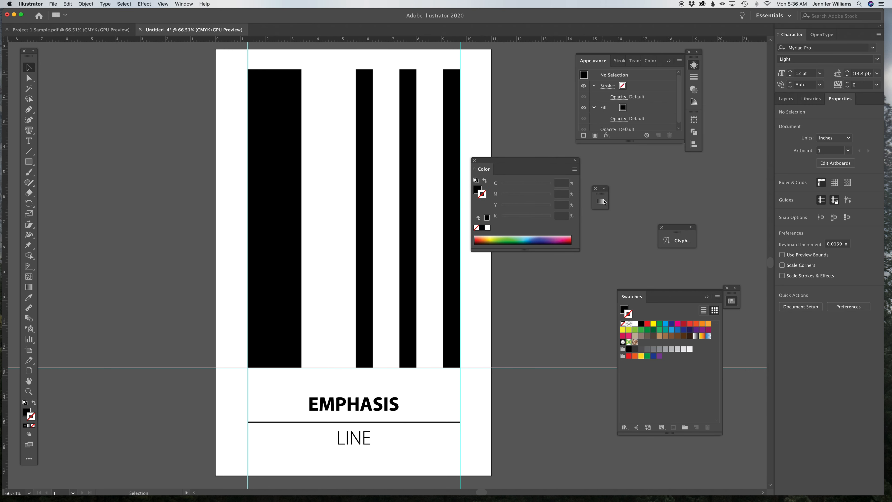
{"action": "left_click_drag", "start_coordinate": [601, 196], "coordinate": [592, 312]}
{"action": "left_click_drag", "start_coordinate": [535, 164], "coordinate": [609, 170]}
{"action": "left_click_drag", "start_coordinate": [684, 230], "coordinate": [706, 213]}
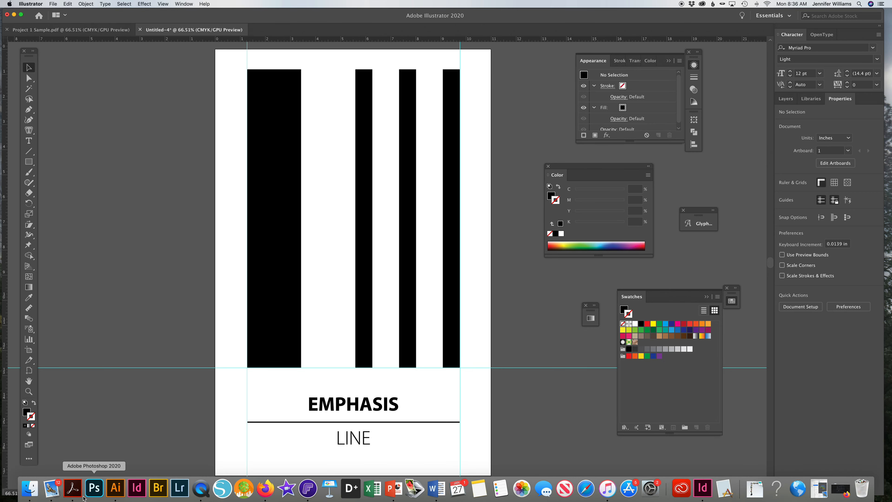
Step: Switch to Acrobat and copy the file name pattern from the Project 1B brief
{"action": "left_click", "coordinate": [69, 495]}
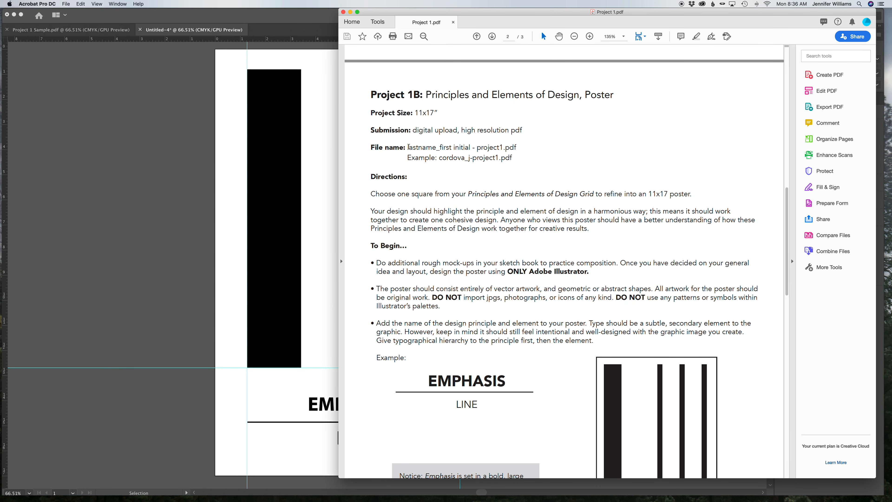
{"action": "left_click_drag", "start_coordinate": [408, 147], "coordinate": [516, 148]}
{"action": "key", "text": "super+c"}
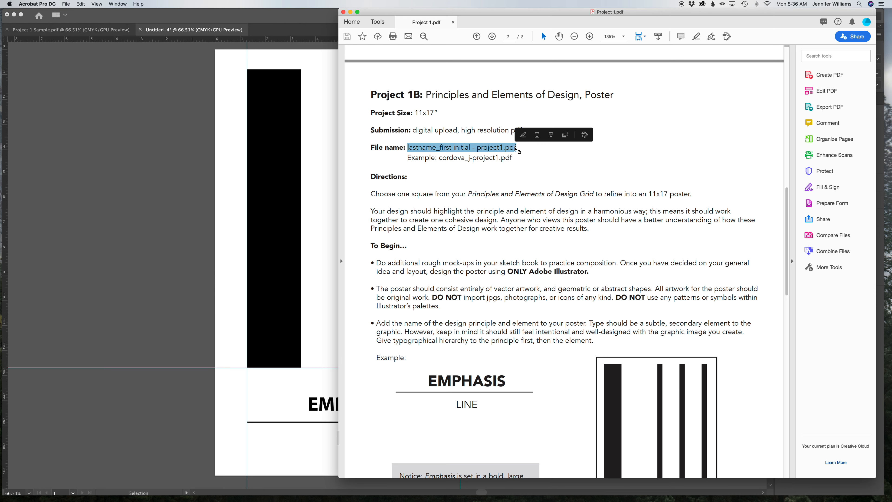
Step: Return to Illustrator, start saving the poster under a new name and paste the copied file name pattern without its .pdf extension
{"action": "left_click", "coordinate": [215, 160]}
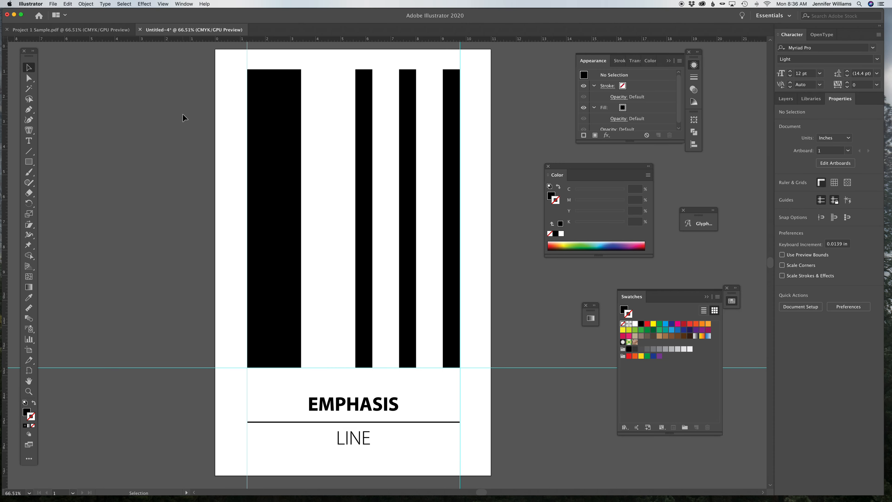
{"action": "left_click", "coordinate": [54, 4]}
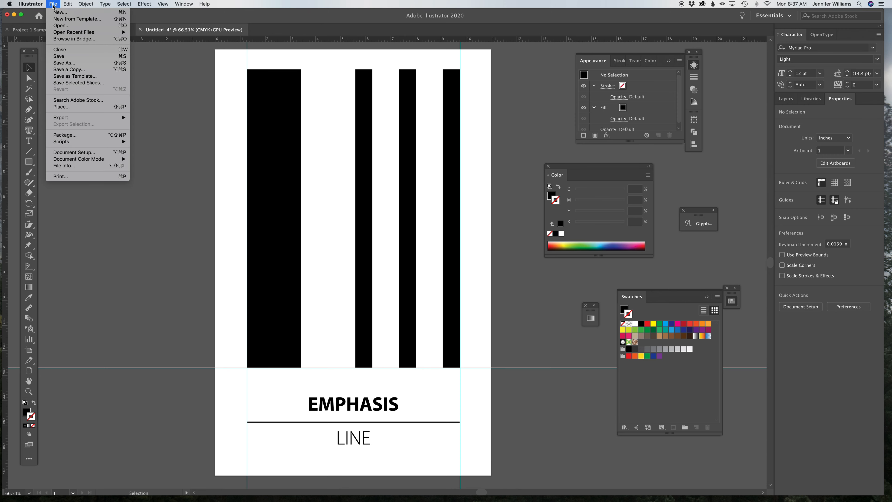
{"action": "left_click", "coordinate": [62, 64]}
{"action": "left_click_drag", "start_coordinate": [441, 93], "coordinate": [413, 94]}
{"action": "left_click", "coordinate": [451, 93]}
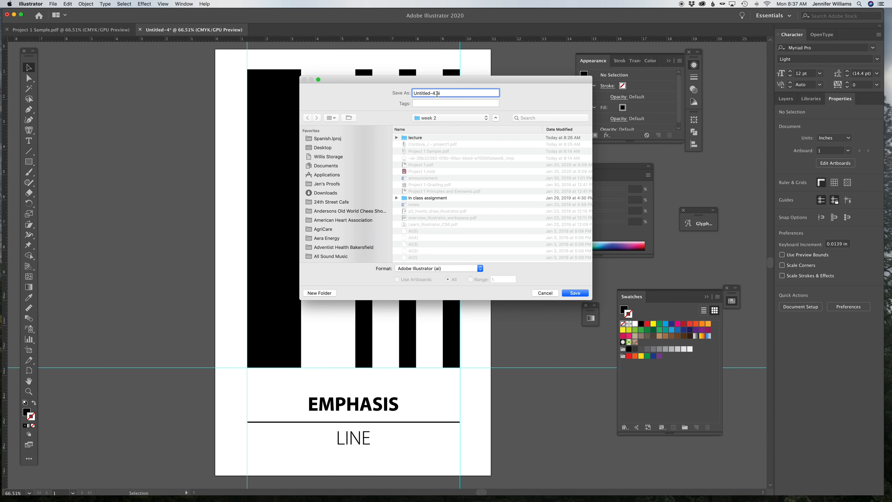
{"action": "left_click_drag", "start_coordinate": [435, 93], "coordinate": [410, 92]}
{"action": "key", "text": "super+v"}
{"action": "key", "text": "BackSpace"}
{"action": "key", "text": "BackSpace"}
{"action": "key", "text": "BackSpace"}
{"action": "key", "text": "BackSpace"}
Step: Replace the placeholders in the file name with the author's last name and first initial, keeping the "- project1" ending
{"action": "left_click_drag", "start_coordinate": [432, 93], "coordinate": [407, 93]}
{"action": "type", "text": "Cordova"}
{"action": "left_click_drag", "start_coordinate": [454, 93], "coordinate": [434, 93]}
{"action": "type", "text": "J"}
Step: Set the save format to Adobe PDF (pdf) and save into the week 2 folder, replacing the existing file of that name
{"action": "left_click", "coordinate": [442, 268]}
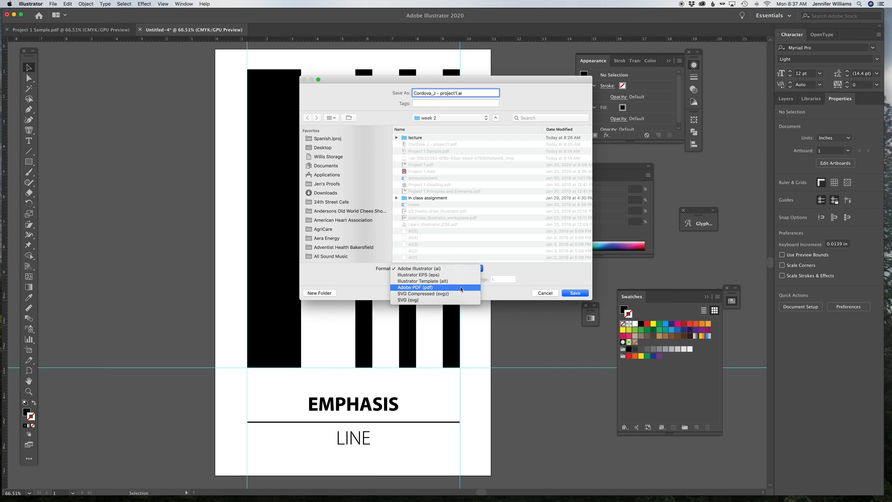
{"action": "left_click", "coordinate": [461, 287]}
{"action": "left_click", "coordinate": [572, 294]}
{"action": "left_click", "coordinate": [503, 127]}
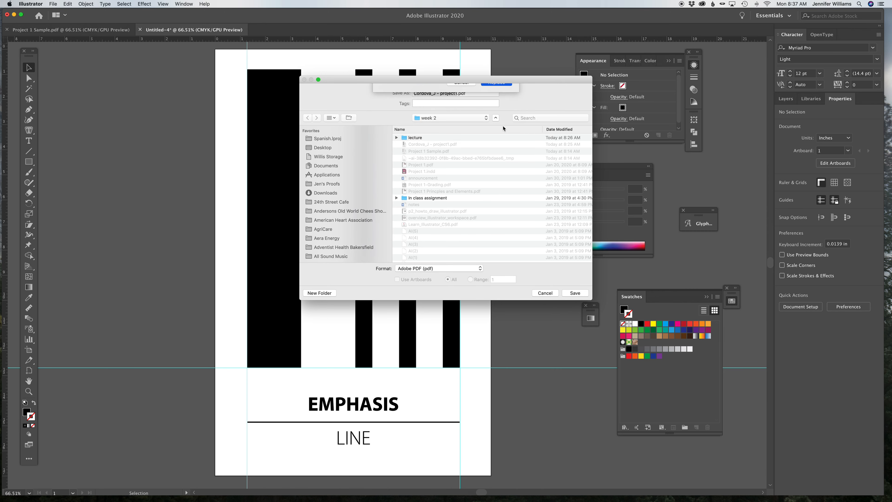
Step: Choose the High Quality Print PDF preset and save the PDF
{"action": "left_click", "coordinate": [481, 133]}
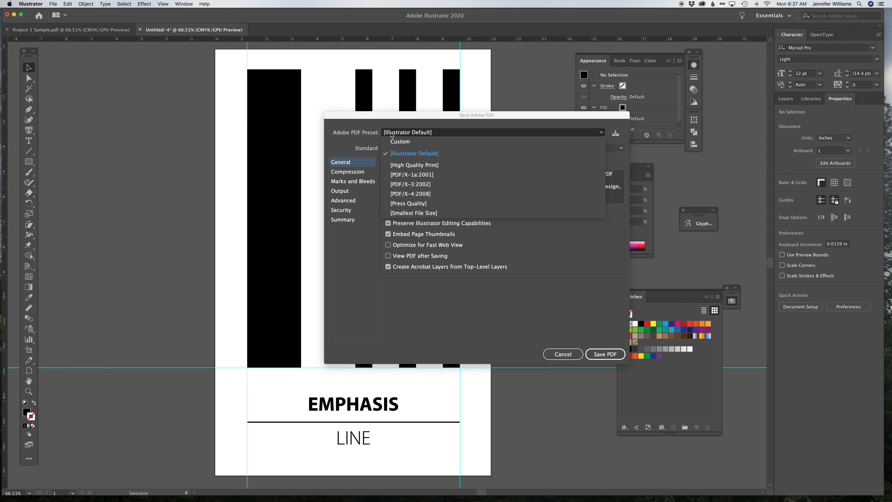
{"action": "left_click", "coordinate": [435, 166]}
{"action": "left_click", "coordinate": [604, 353]}
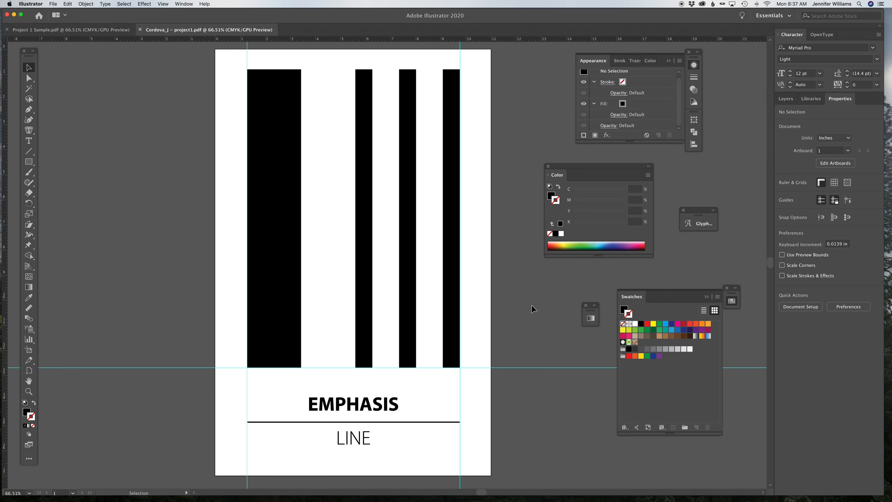
{"action": "left_click", "coordinate": [29, 161]}
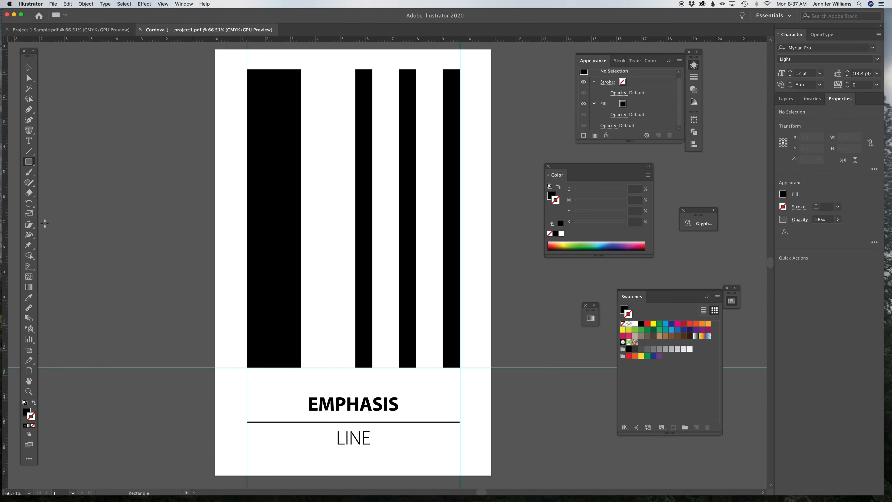
{"action": "key", "text": "v"}
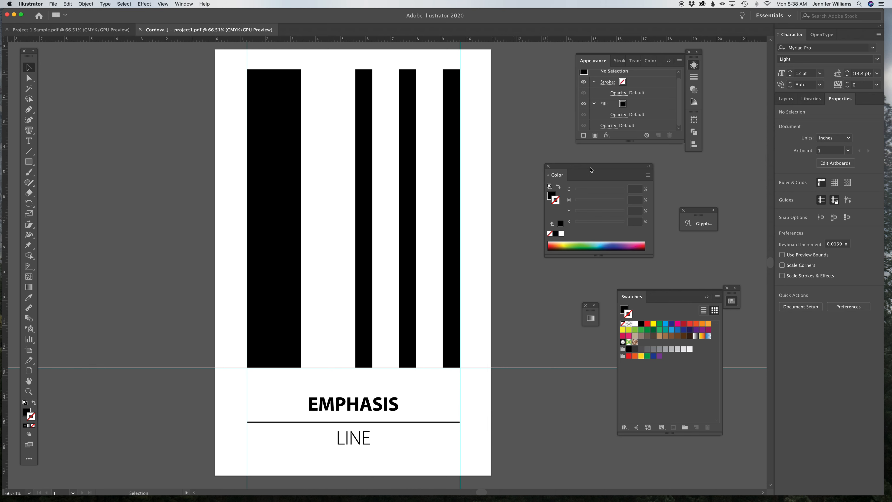
Step: Place the Color panel directly beneath the Appearance panel and move the Glyphs panel clear of it
{"action": "left_click_drag", "start_coordinate": [590, 170], "coordinate": [621, 159]}
{"action": "left_click_drag", "start_coordinate": [698, 210], "coordinate": [713, 236]}
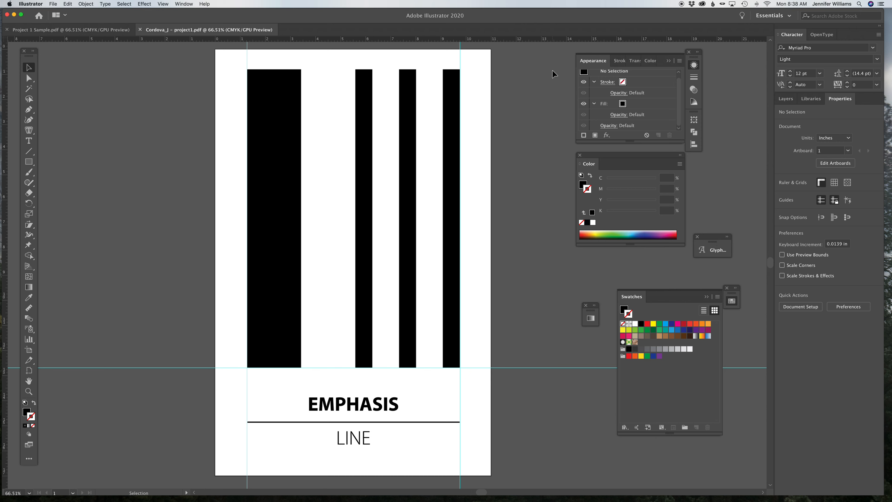